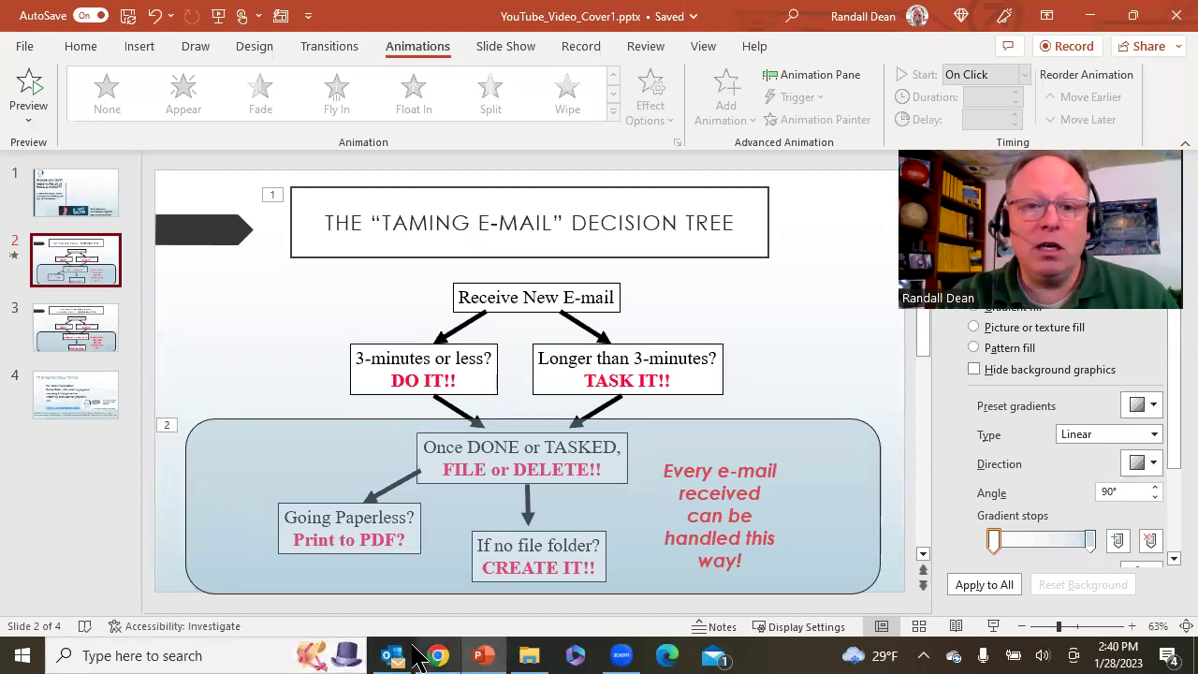
- Switch to Outlook and convert the test e-mail about task, calendar, and contact conversions into a new task
click(392, 655)
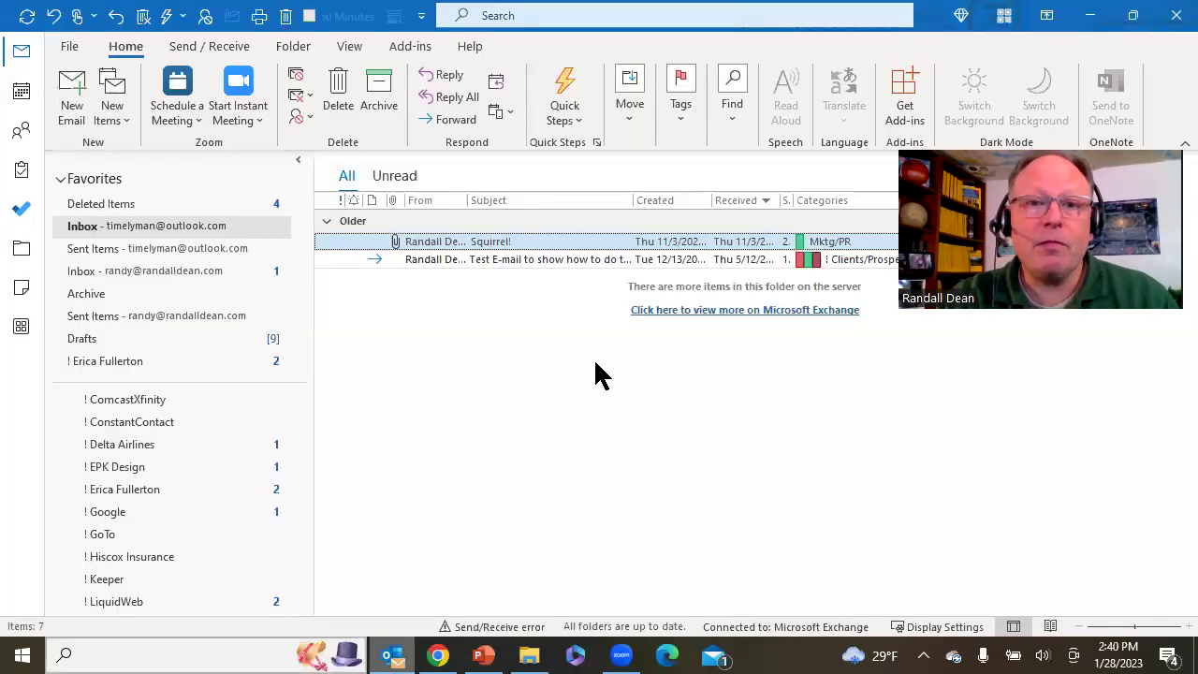
click(577, 262)
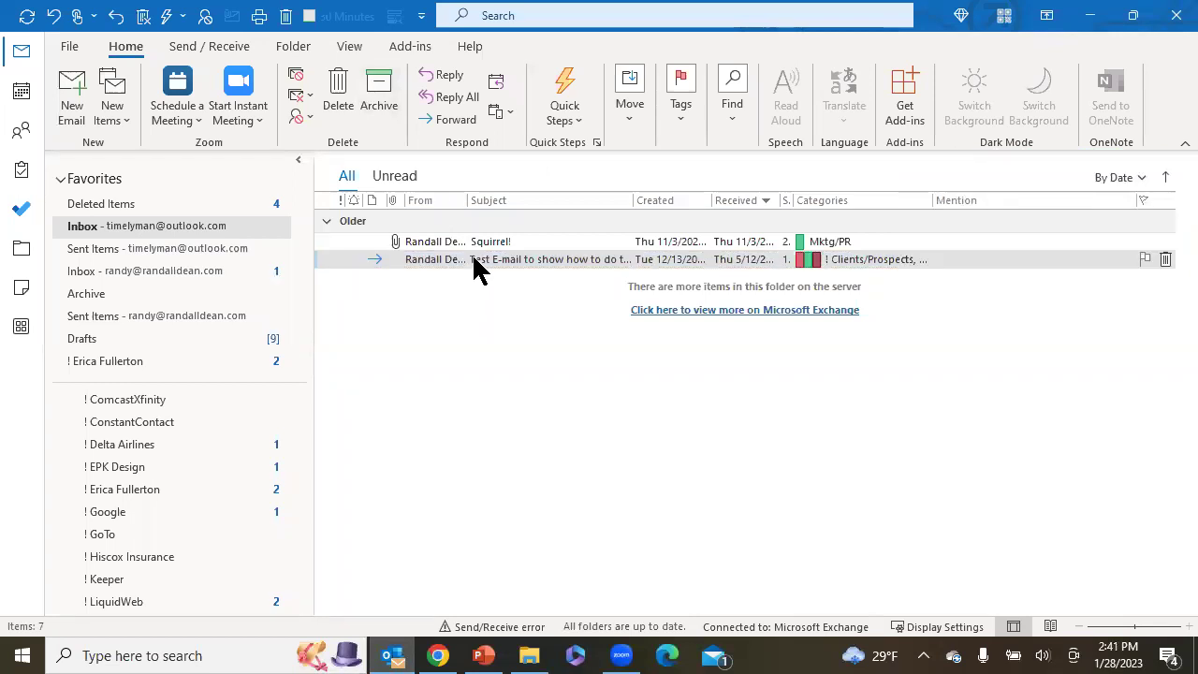
drag(476, 265, 20, 180)
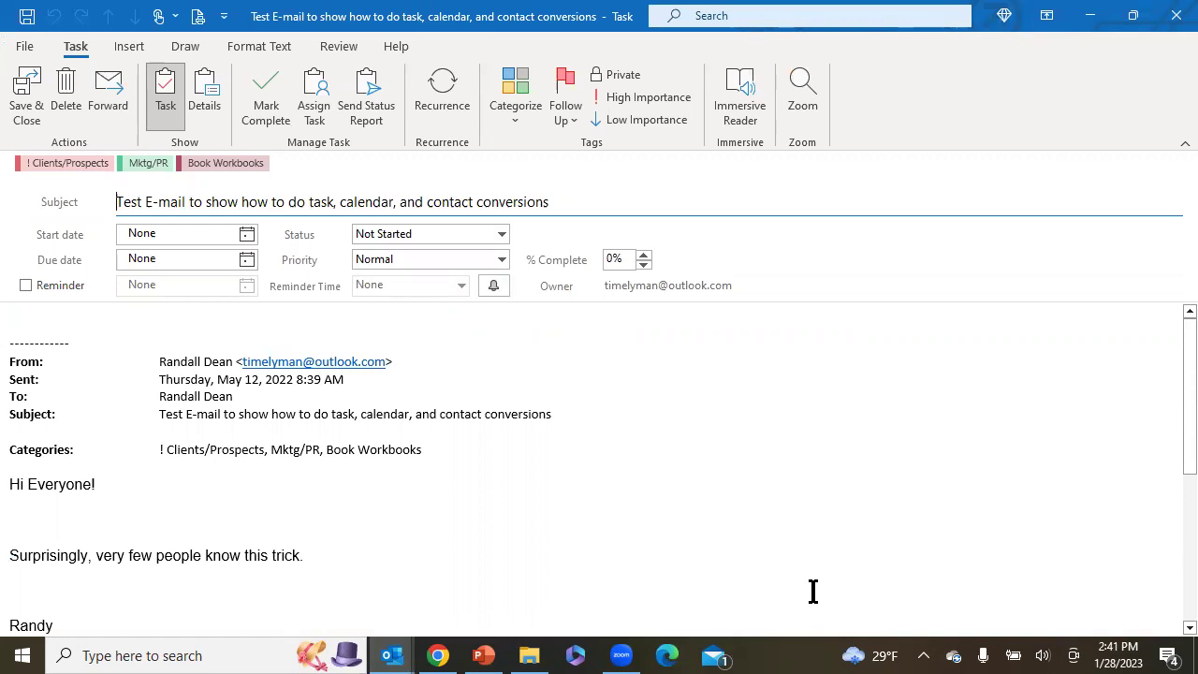
- Prefix the new task's subject with "Show people how to convert -- "
text(Show peopel)
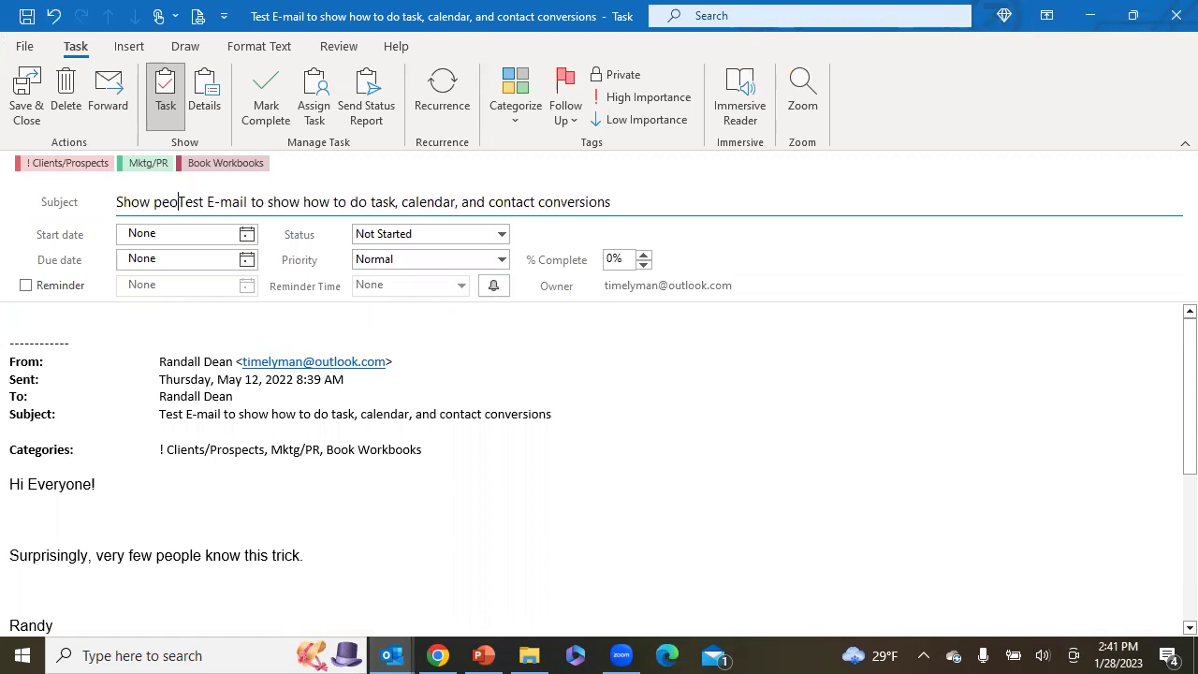
key(BackSpace)
key(BackSpace)
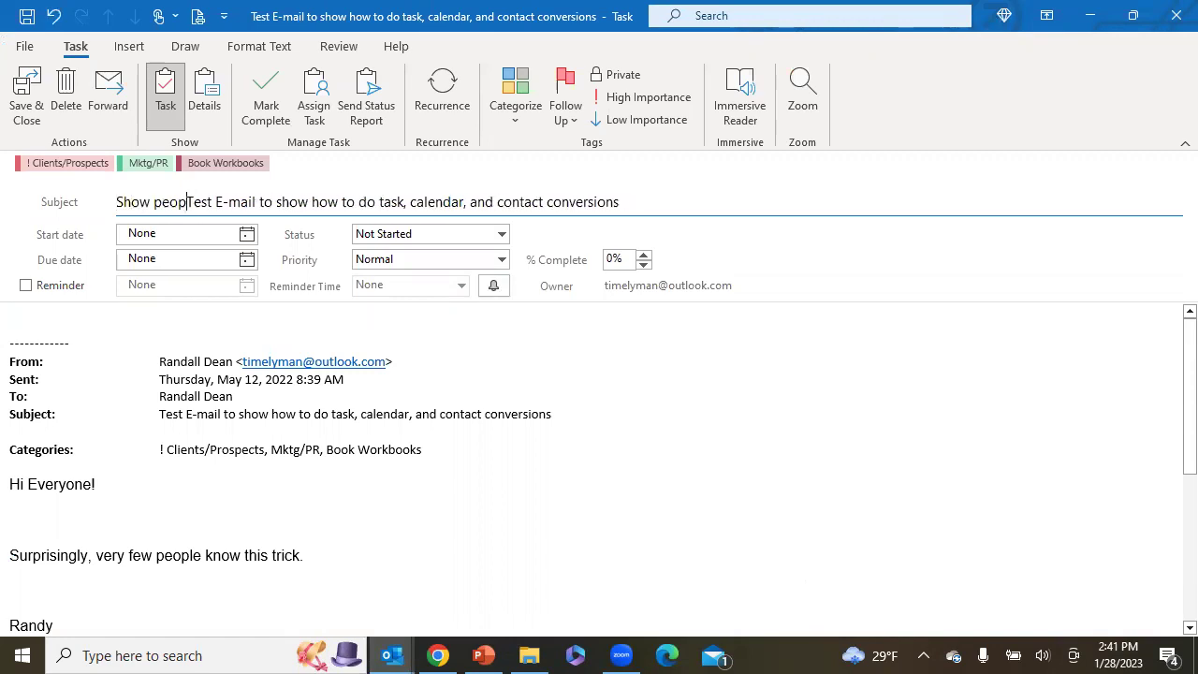
text(e)
key(BackSpace)
text(le how to )
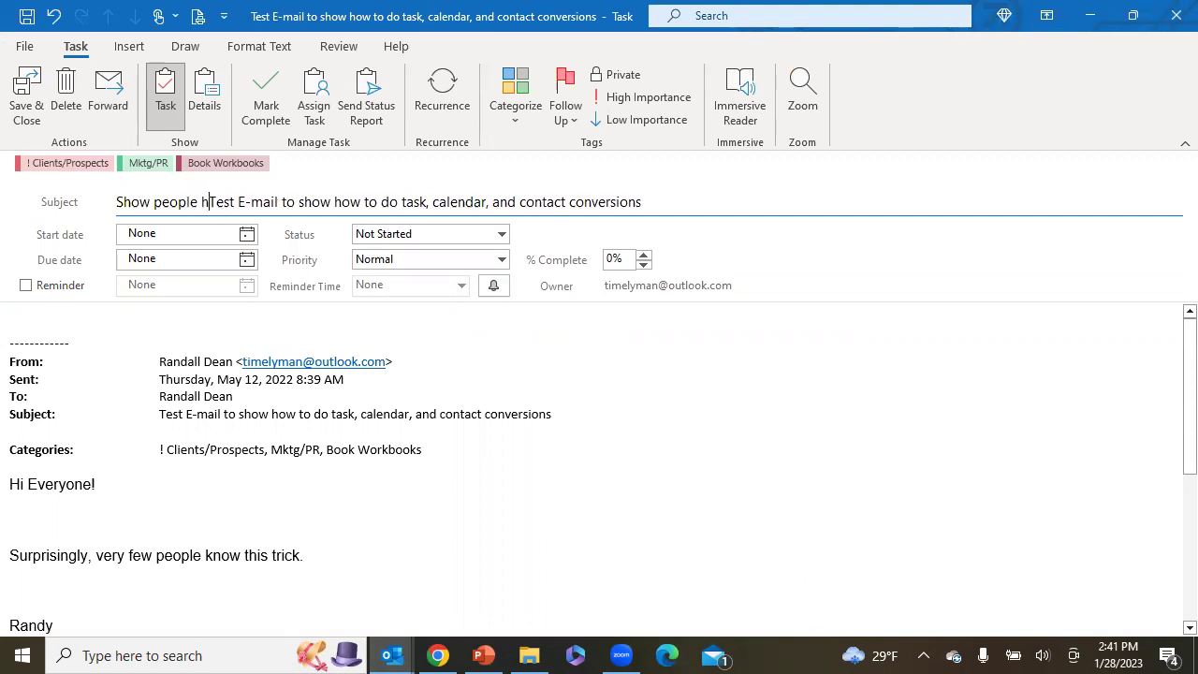
text(convert )
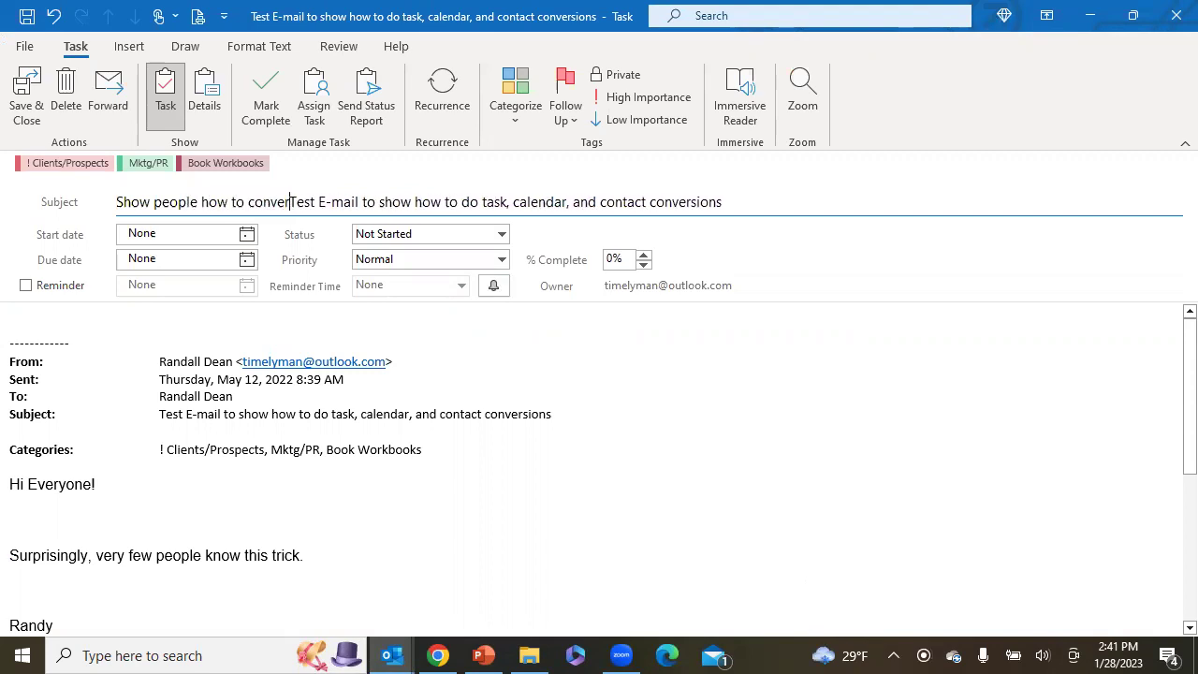
text(--)
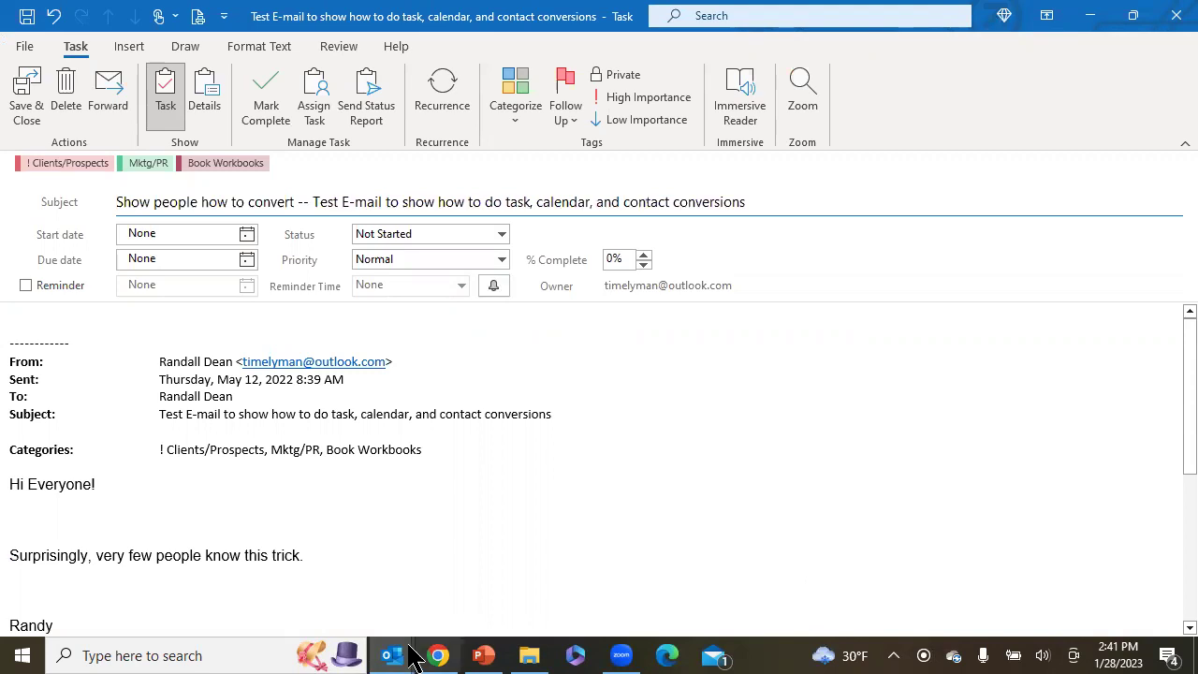
- Make the task due Sat 1/28/2023 with High priority, and close it without saving
click(246, 262)
click(109, 477)
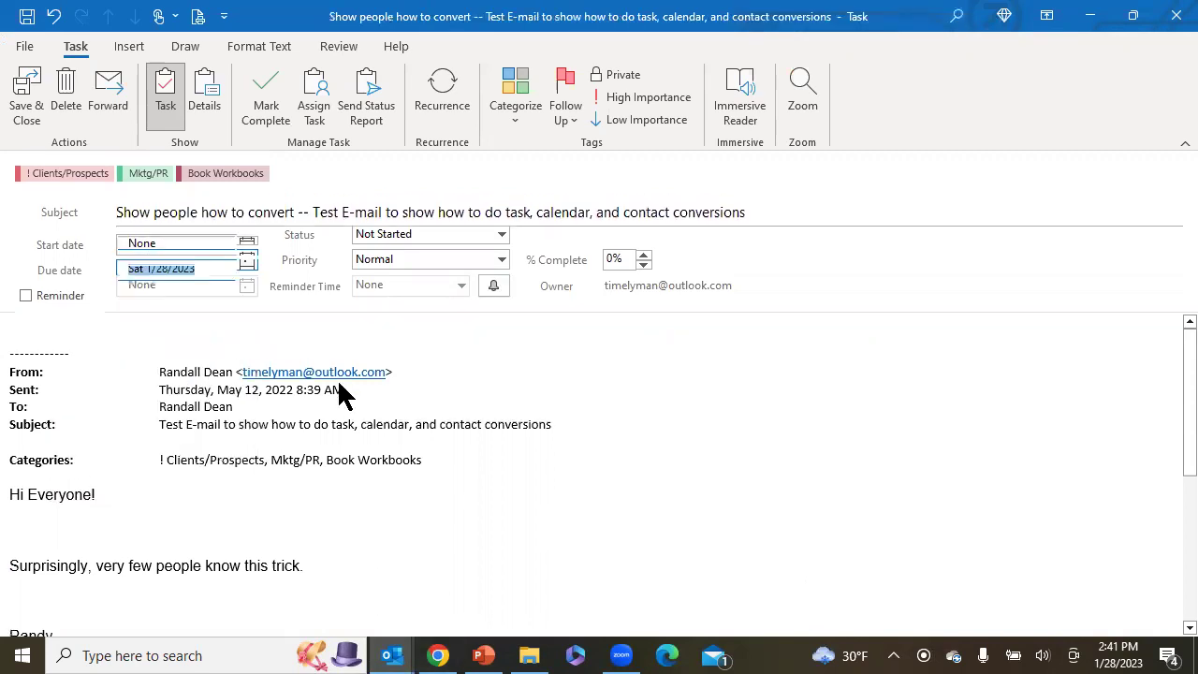
click(501, 280)
click(456, 328)
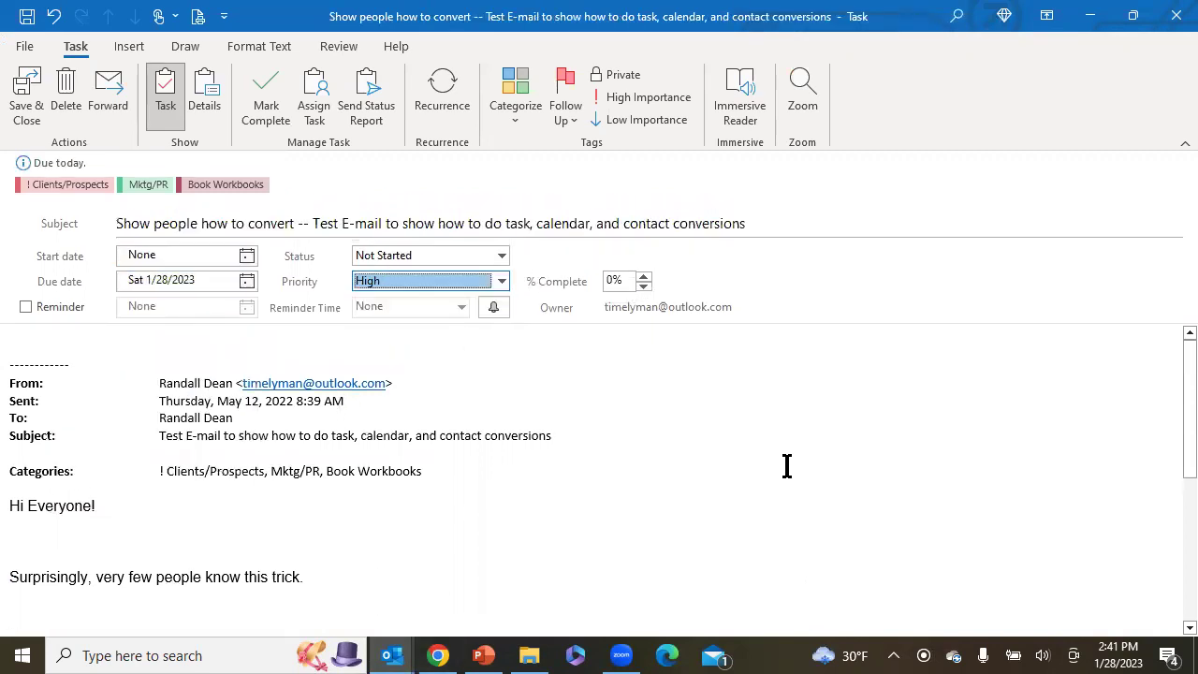
scroll(800, 367, down, 6)
scroll(796, 366, up, 6)
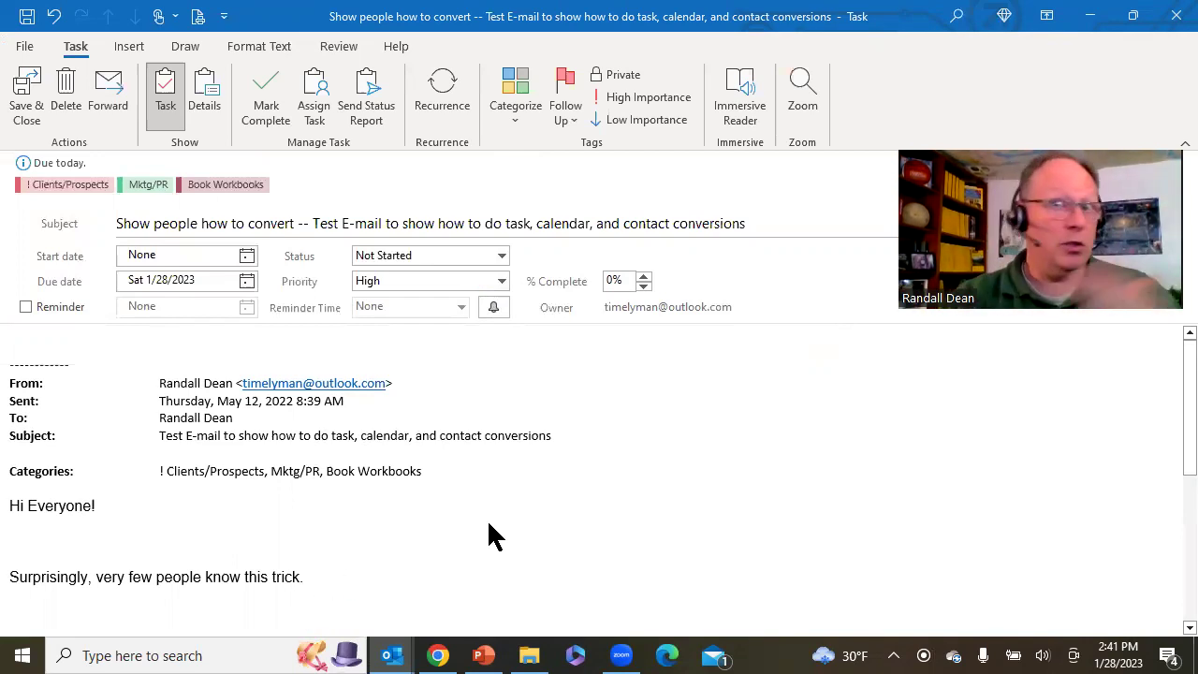
click(1172, 18)
click(604, 380)
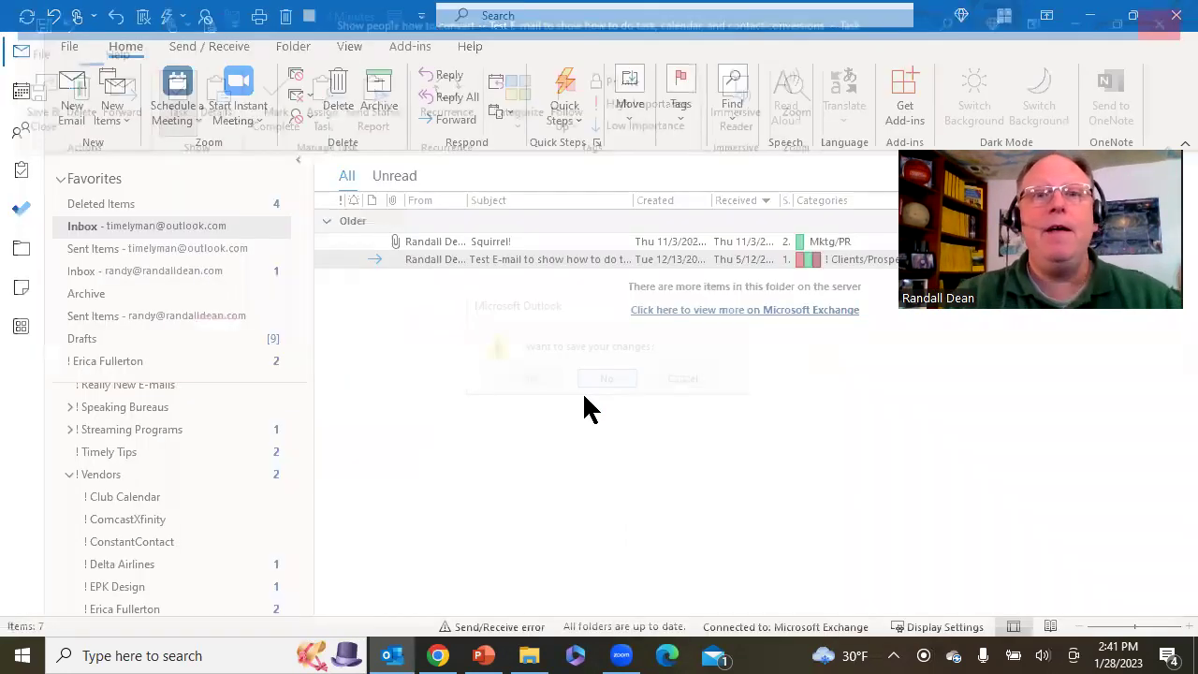
- Convert the test e-mail into a calendar appointment and prefix its title with "Show how to create a calendar item -- "
drag(468, 268, 22, 93)
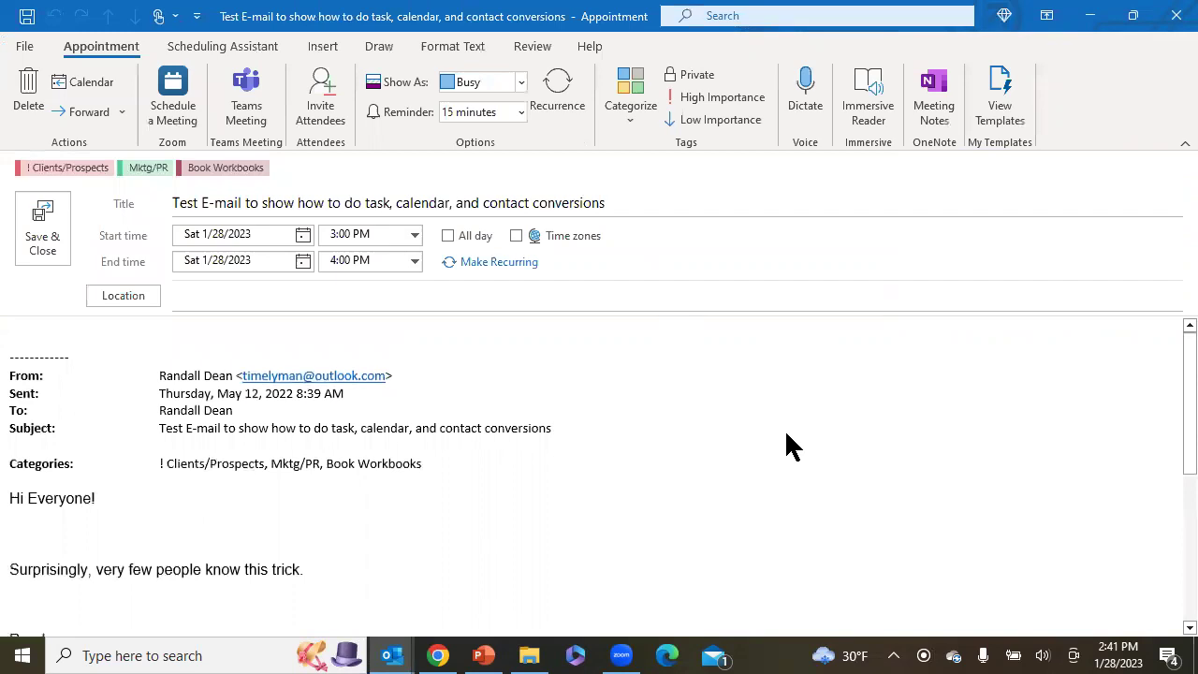
click(173, 202)
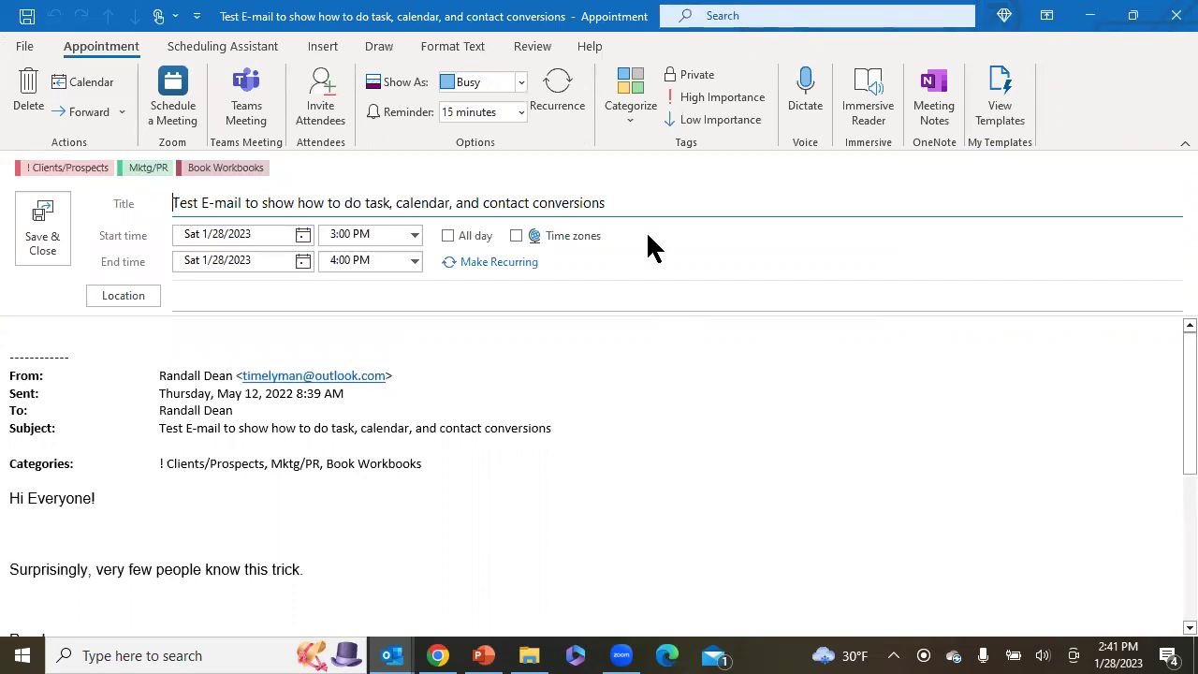
text(Show )
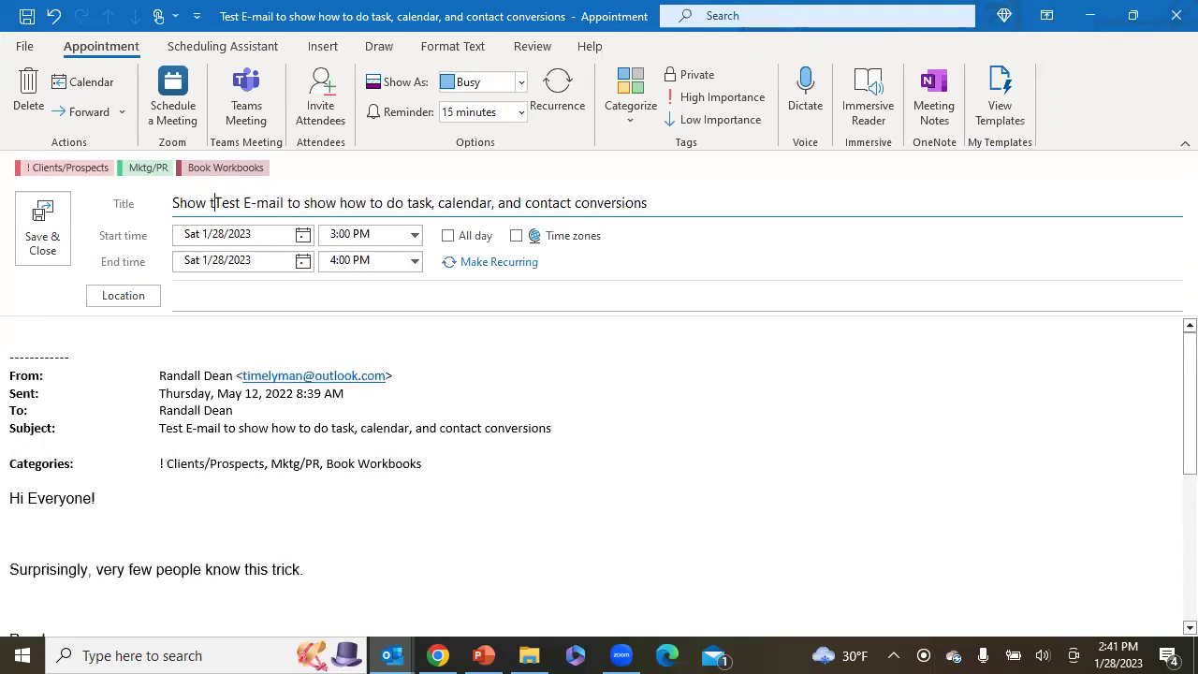
text(how to create a)
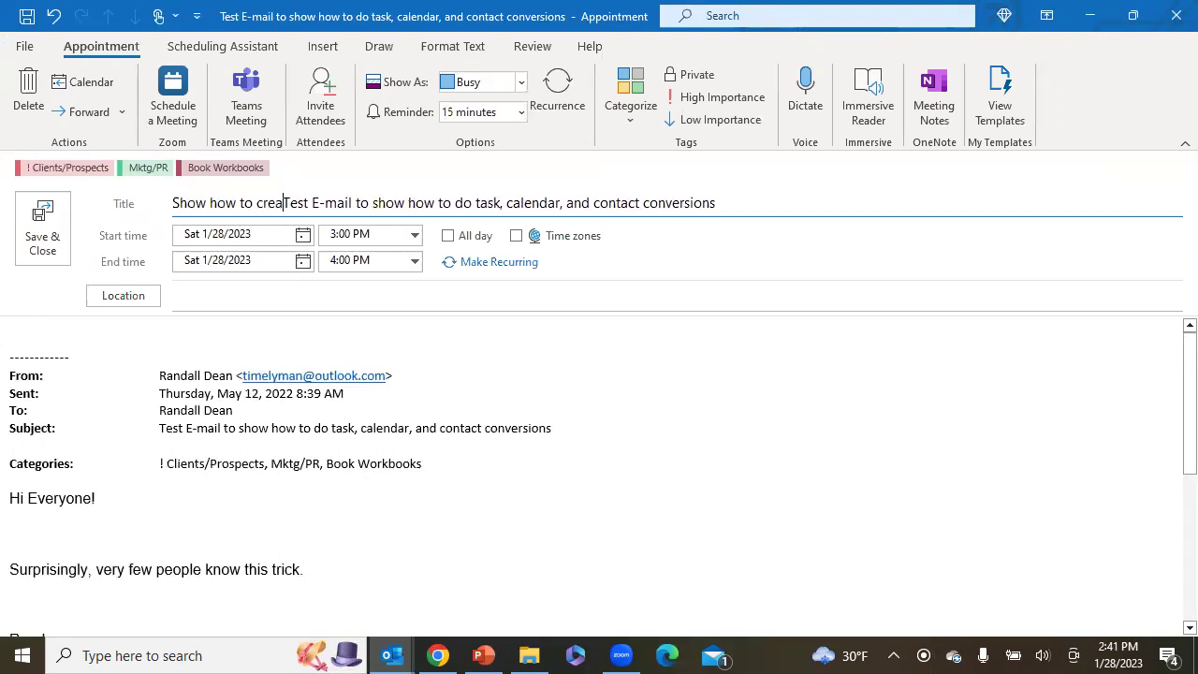
text( calendar item )
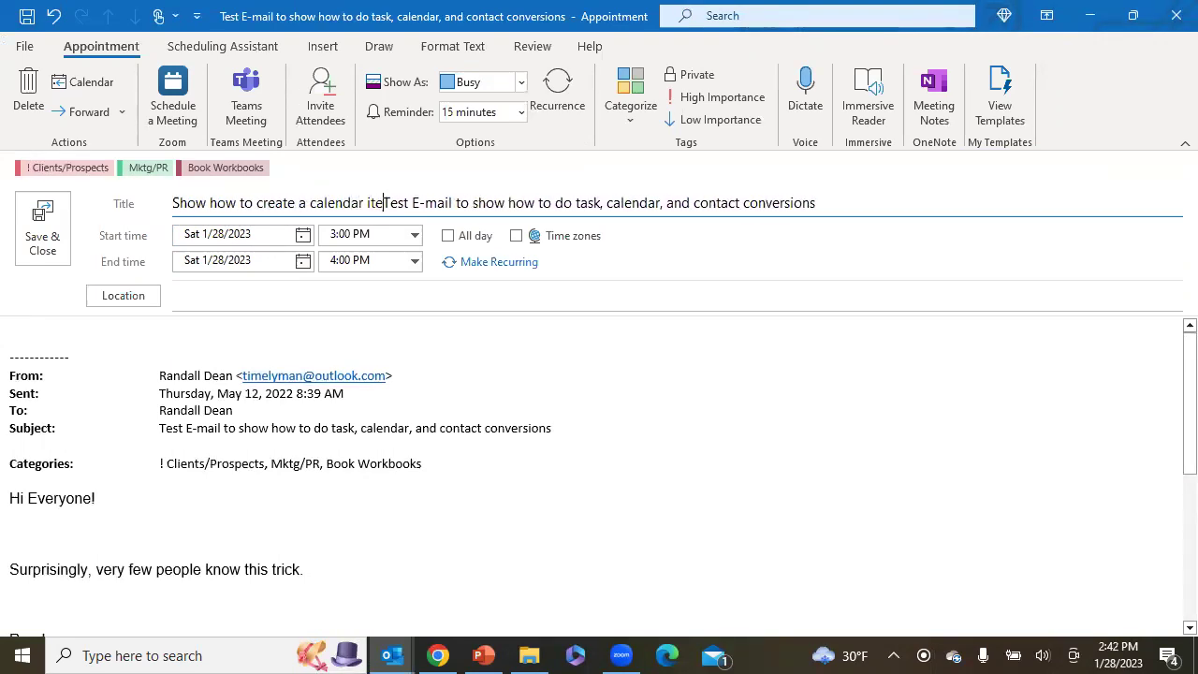
text(--)
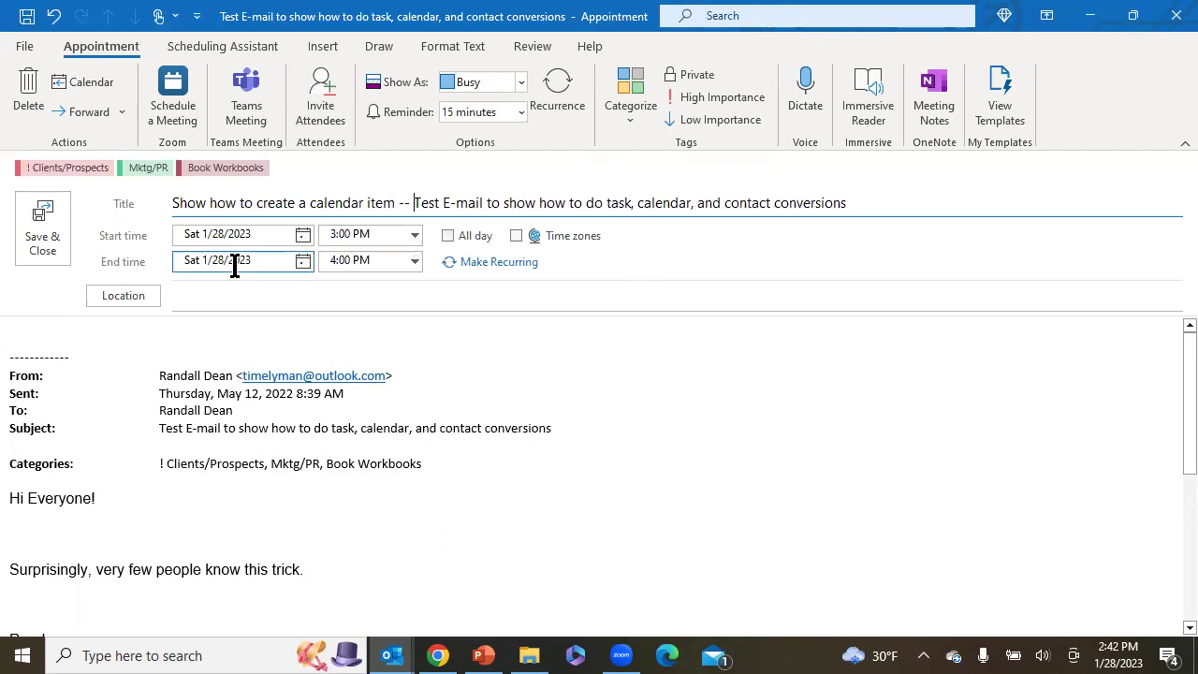
- Schedule the appointment for Mon 1/30/2023 at 5:00 PM, and close it without saving
click(300, 236)
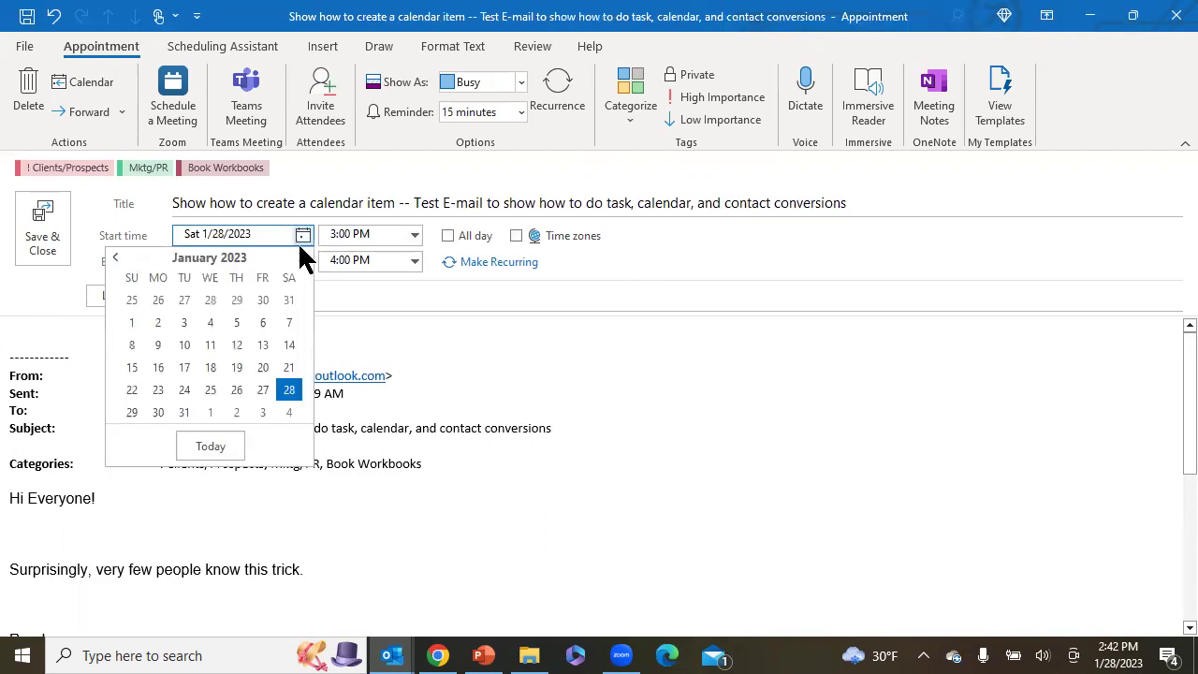
click(171, 414)
click(415, 255)
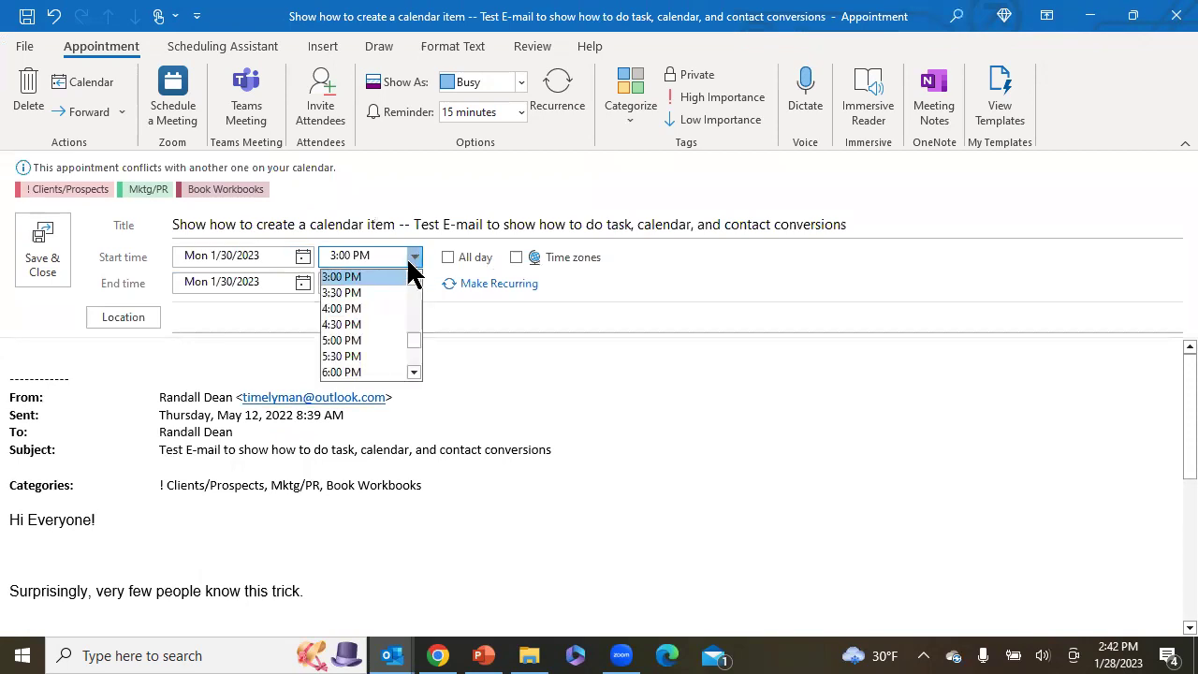
click(354, 339)
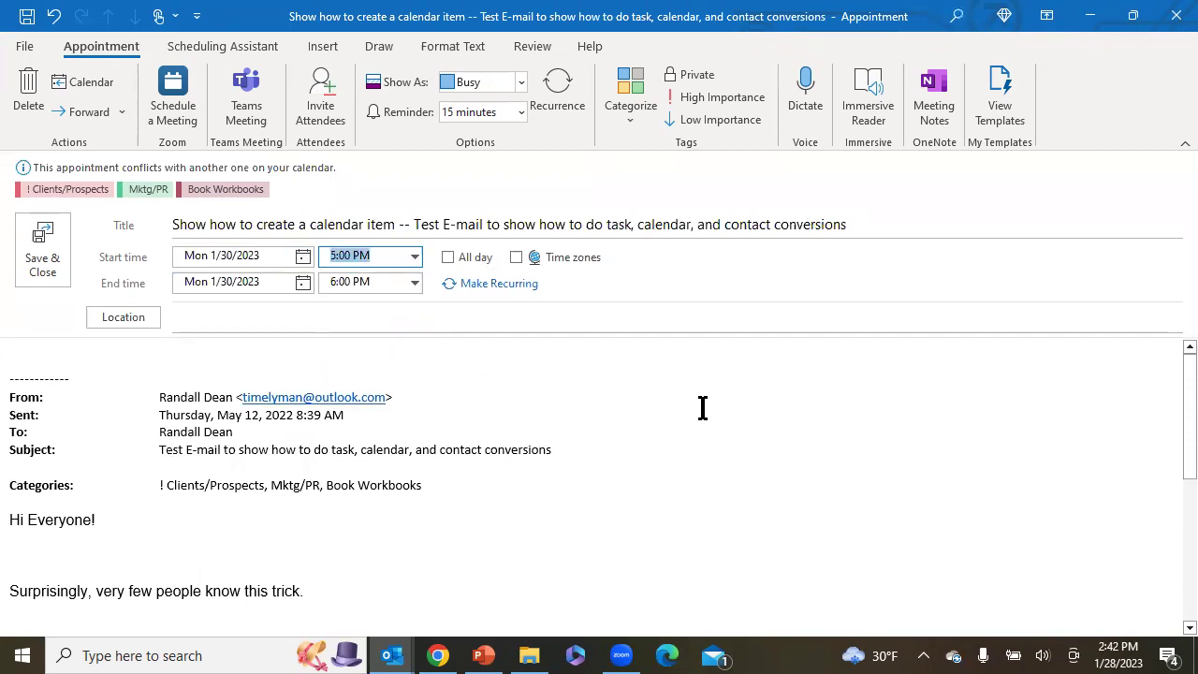
click(1175, 19)
click(599, 380)
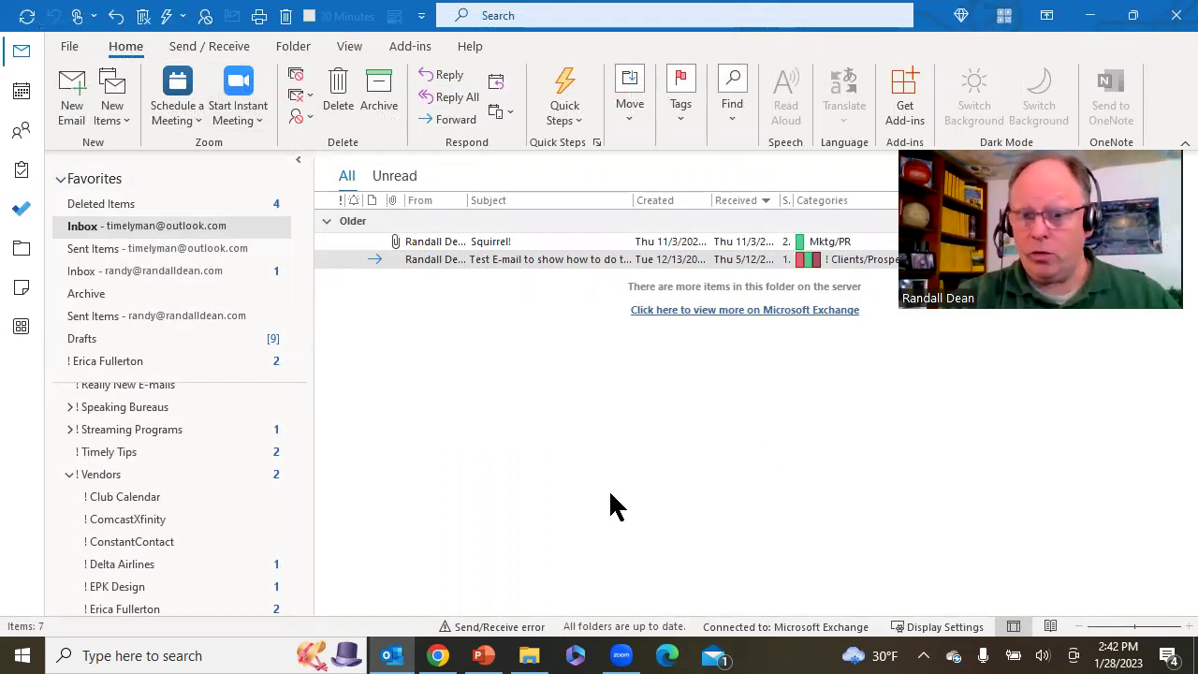
- Switch to Gmail in Chrome and add the test e-mail from the inbox to the "! Today" task list
click(437, 655)
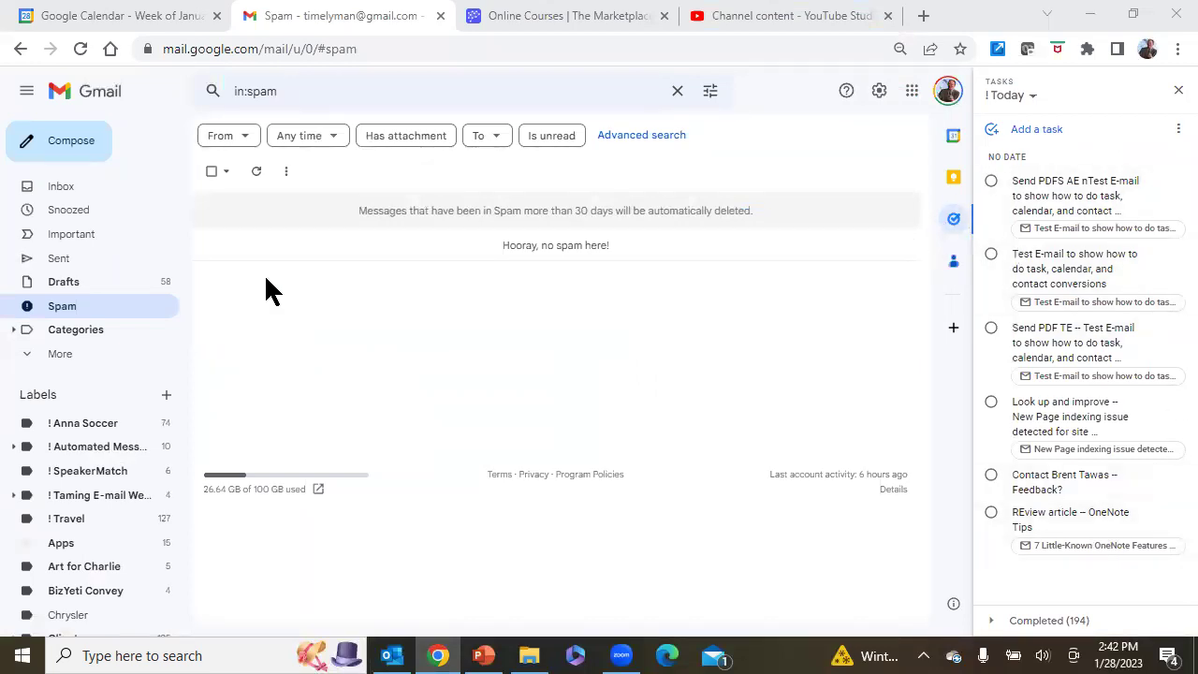
click(78, 187)
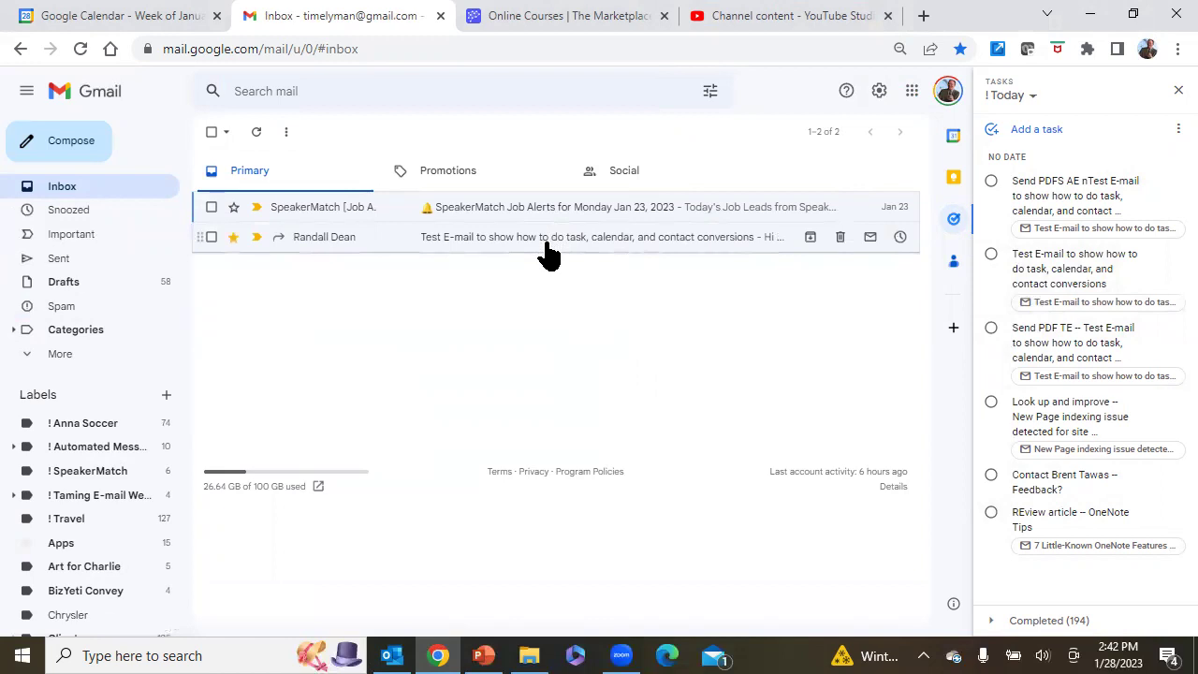
drag(548, 255, 1006, 167)
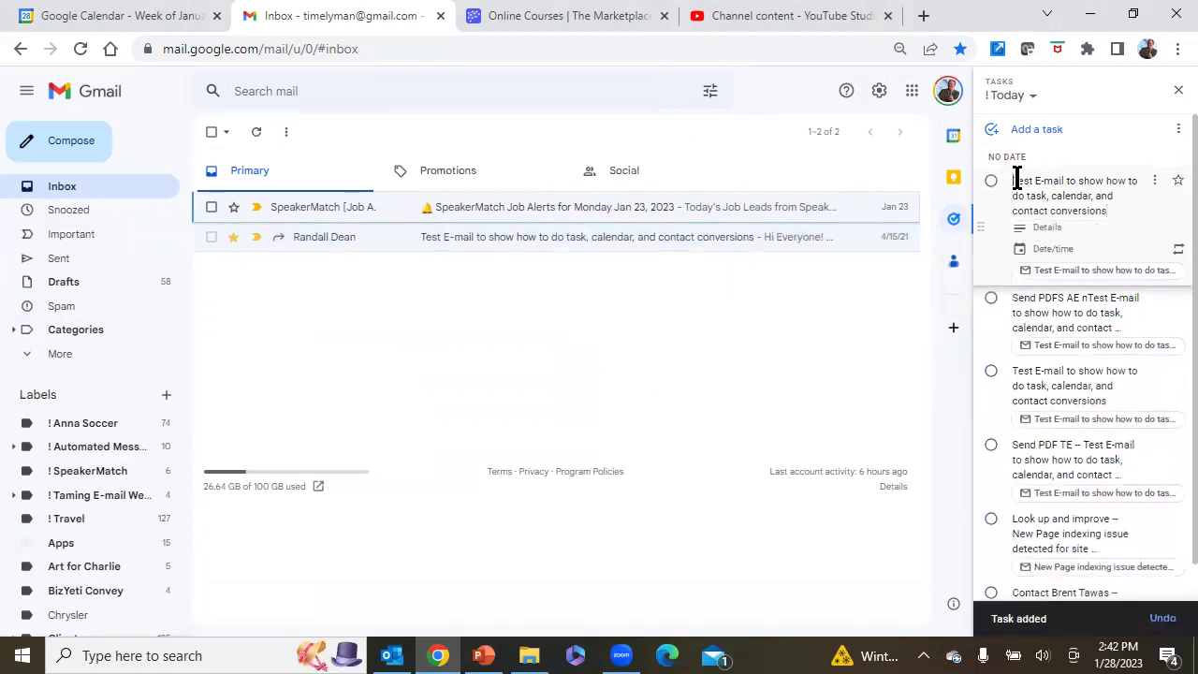
- Prefix the new task's title with "Show how to convert --" and open the test e-mail from the inbox
text(Show how to convert --)
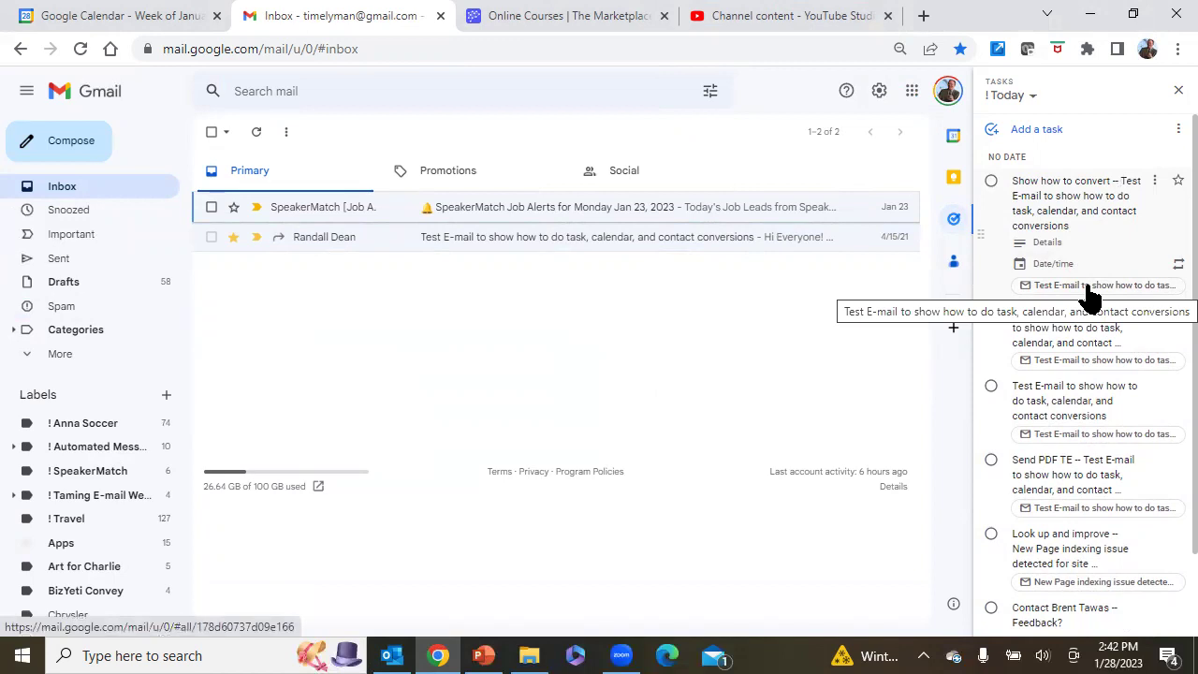
click(722, 350)
click(543, 241)
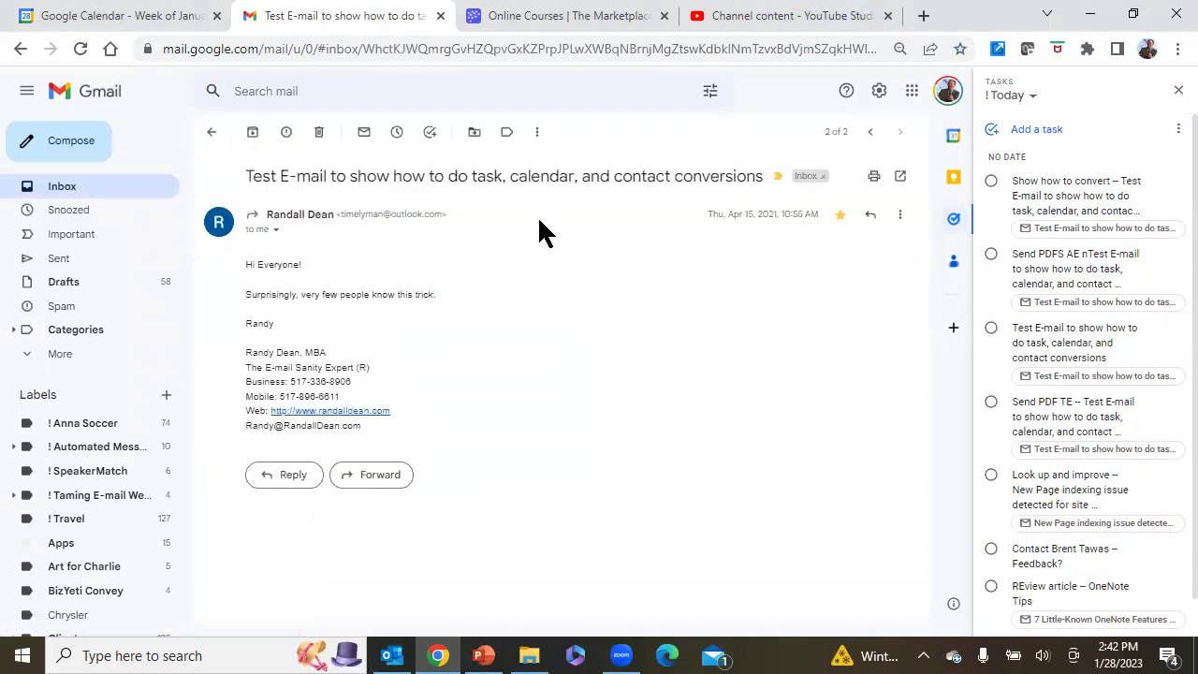
- Create a Google Calendar event from the open e-mail, review the message text in its description, and discard the event
click(538, 135)
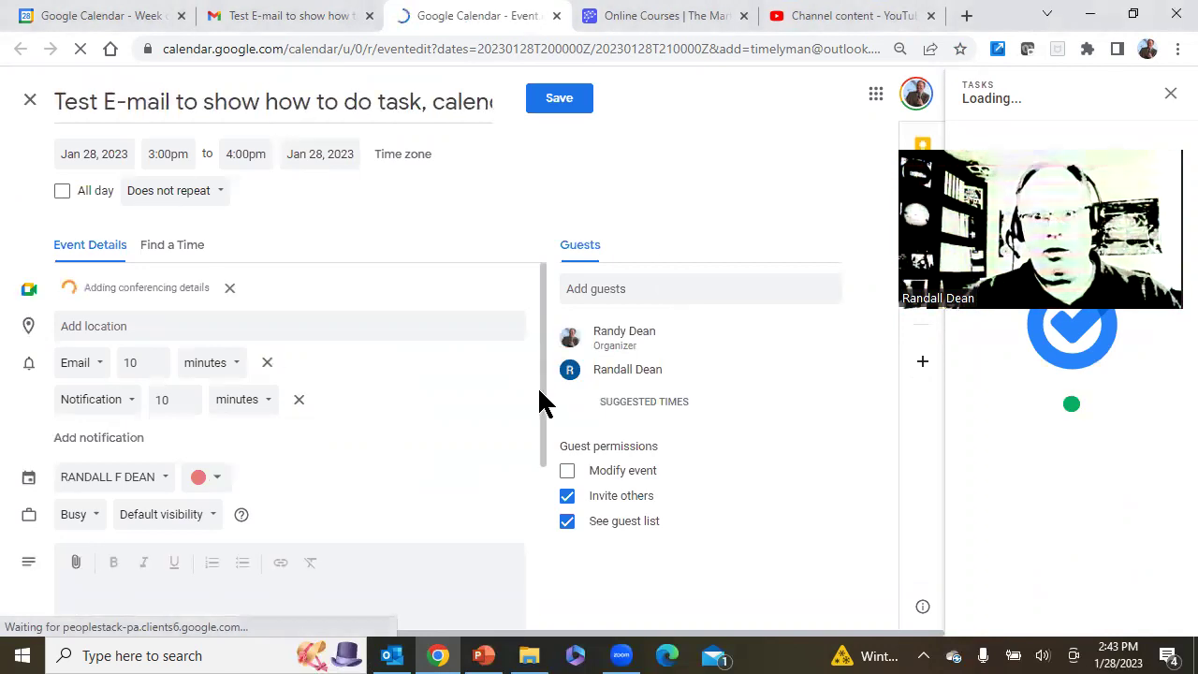
scroll(535, 439, down, 2)
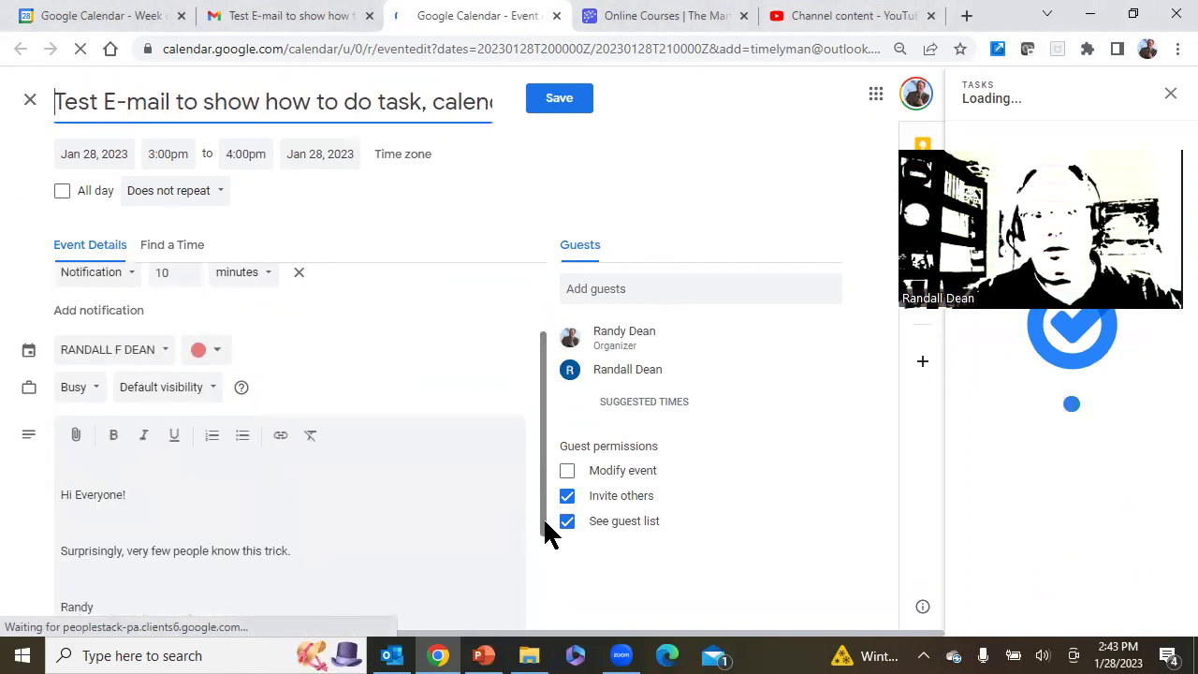
scroll(543, 527, down, 2)
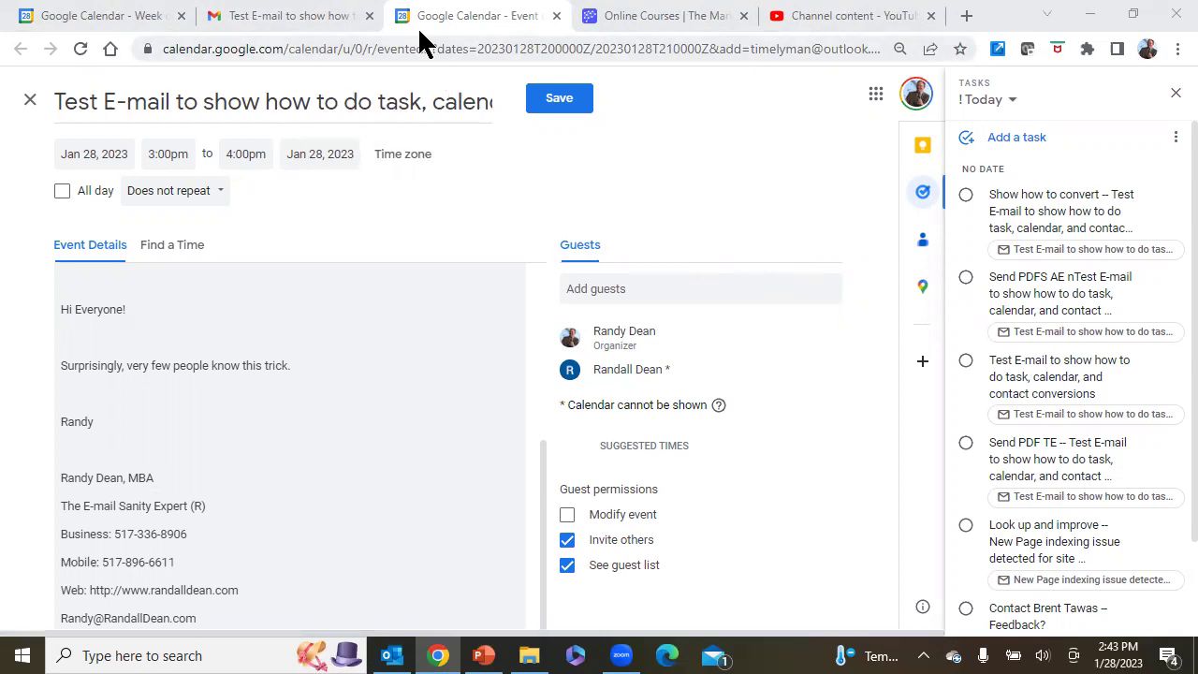
click(557, 15)
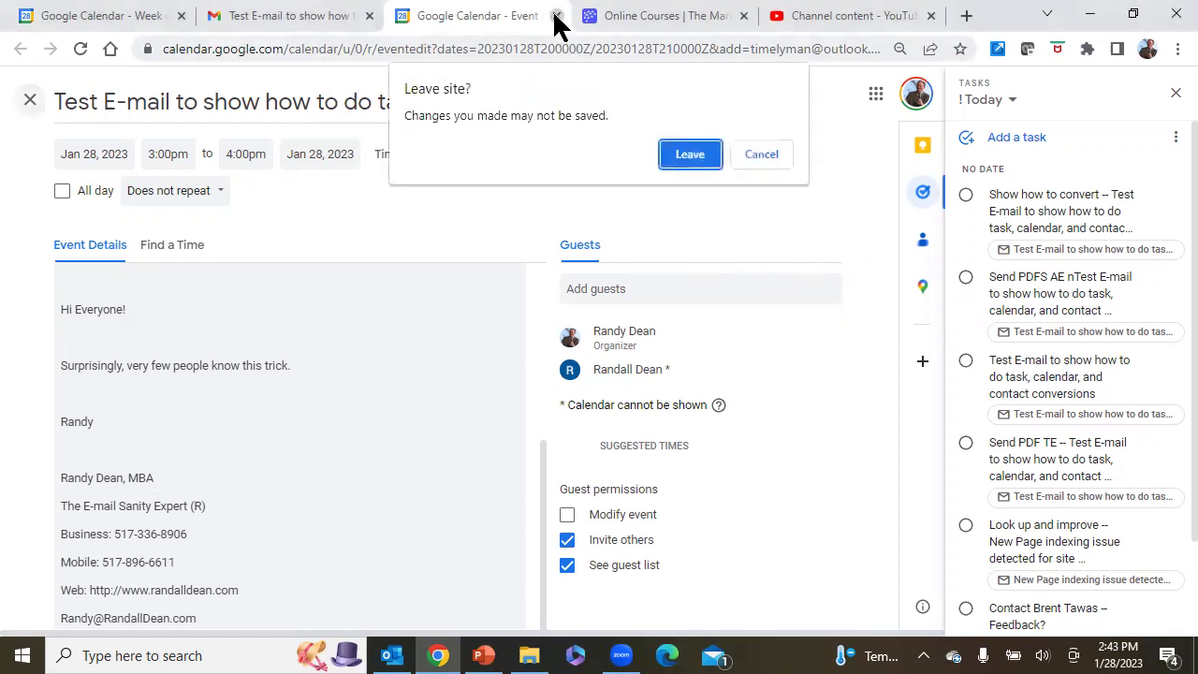
key(Return)
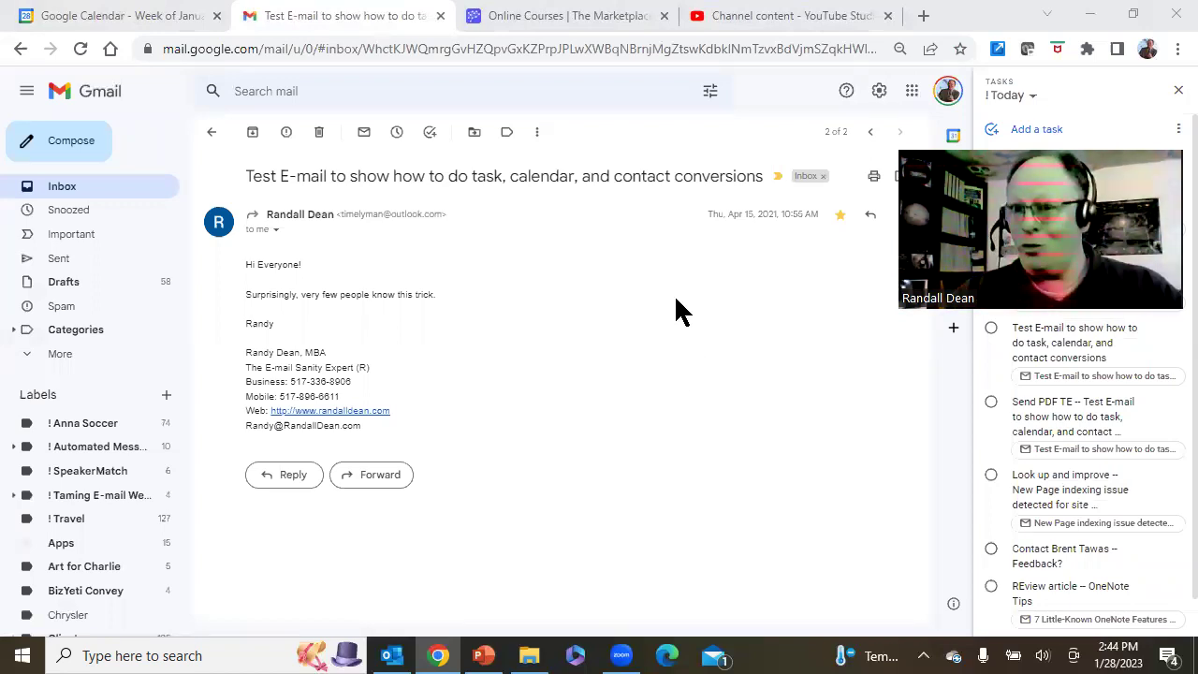
- Label the open test e-mail with the soccer label, ! Automated Messages, ! SpeakerMatch and ! Taming E-mail Webinar
click(506, 141)
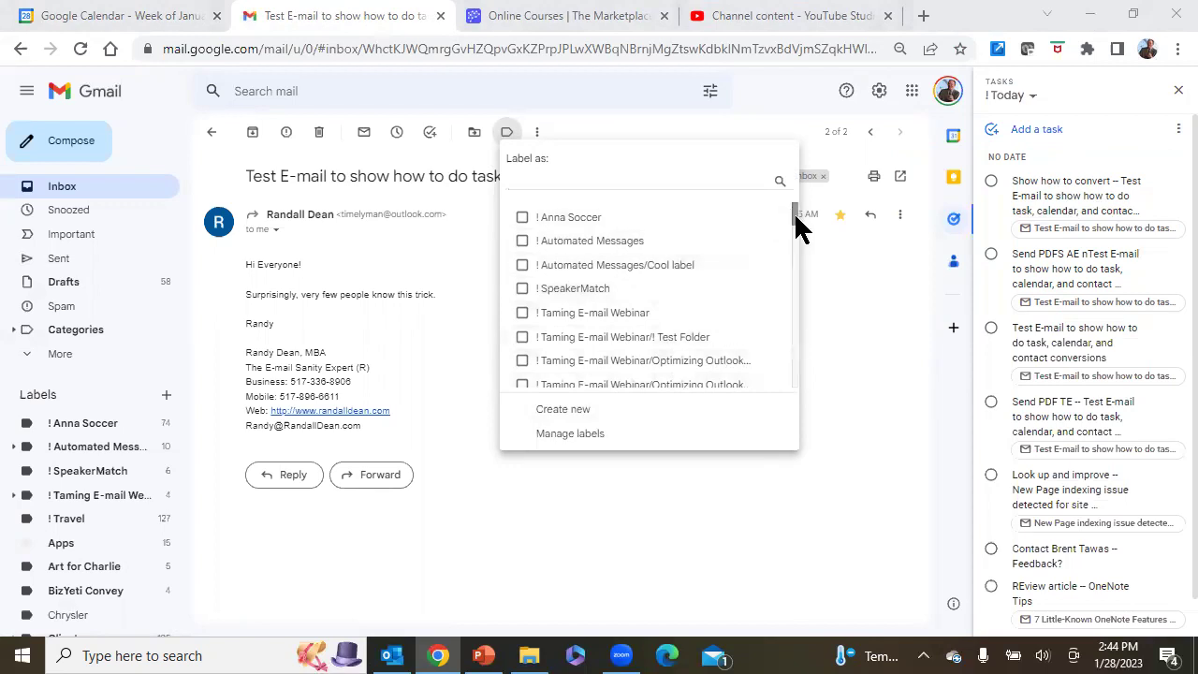
mouse_move(796, 222)
mouse_down()
mouse_move(794, 383)
mouse_move(797, 214)
mouse_up()
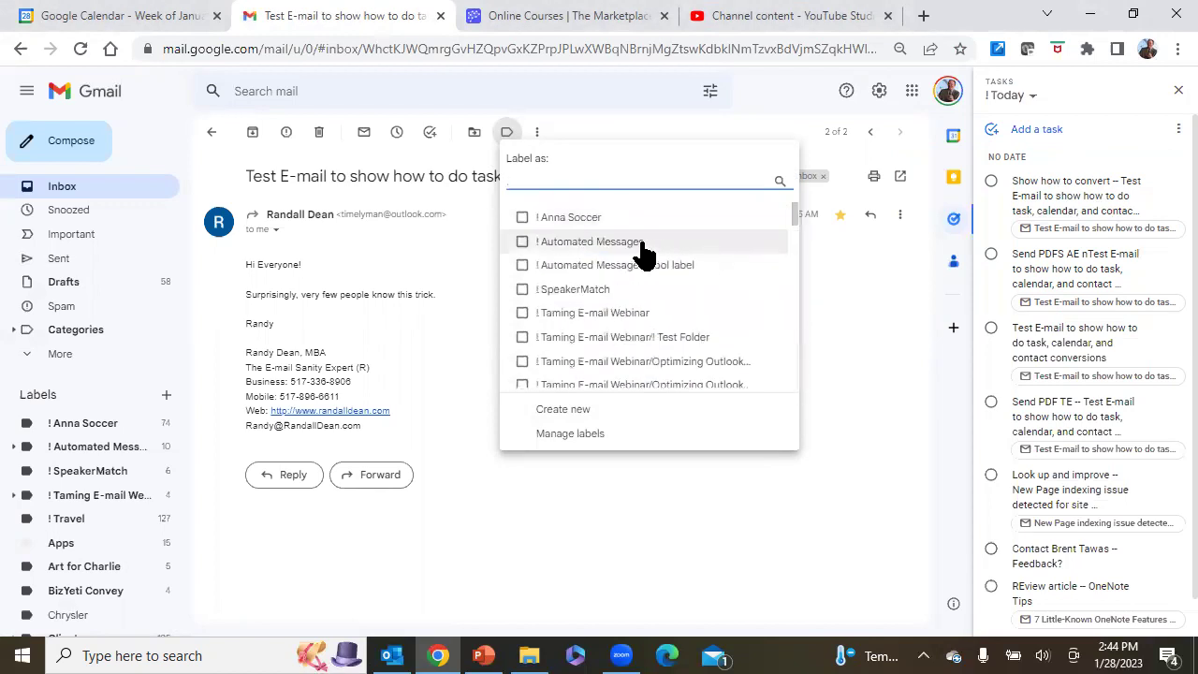
click(522, 219)
click(522, 241)
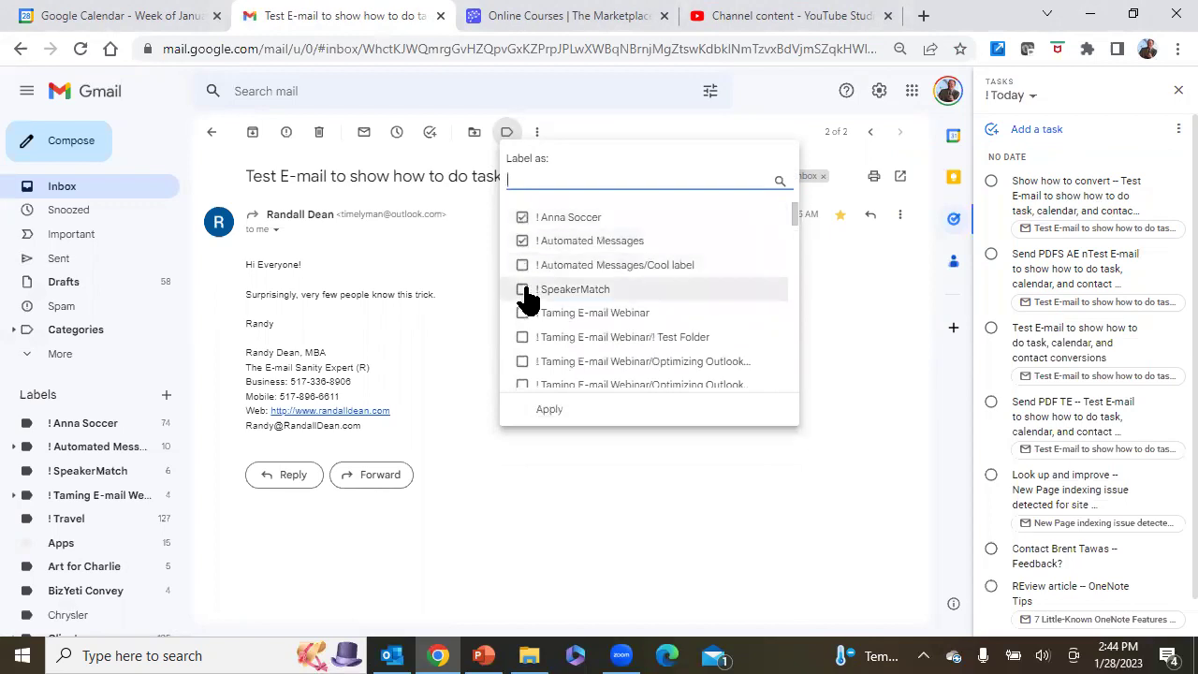
click(523, 290)
click(523, 313)
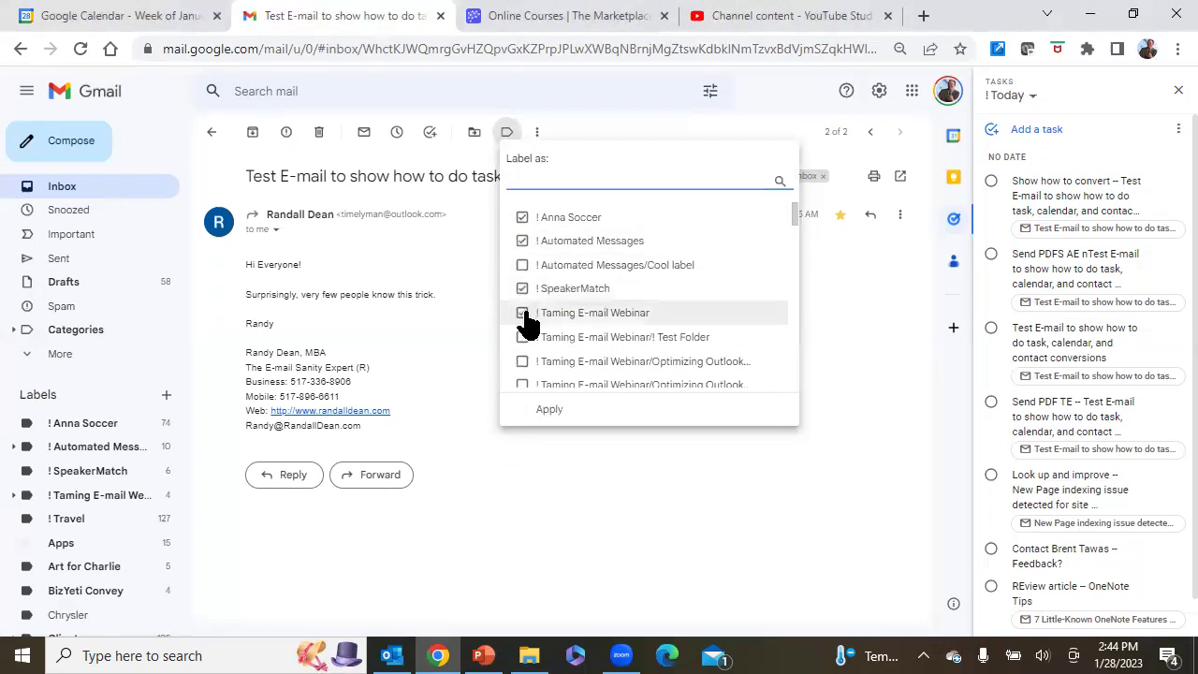
click(550, 410)
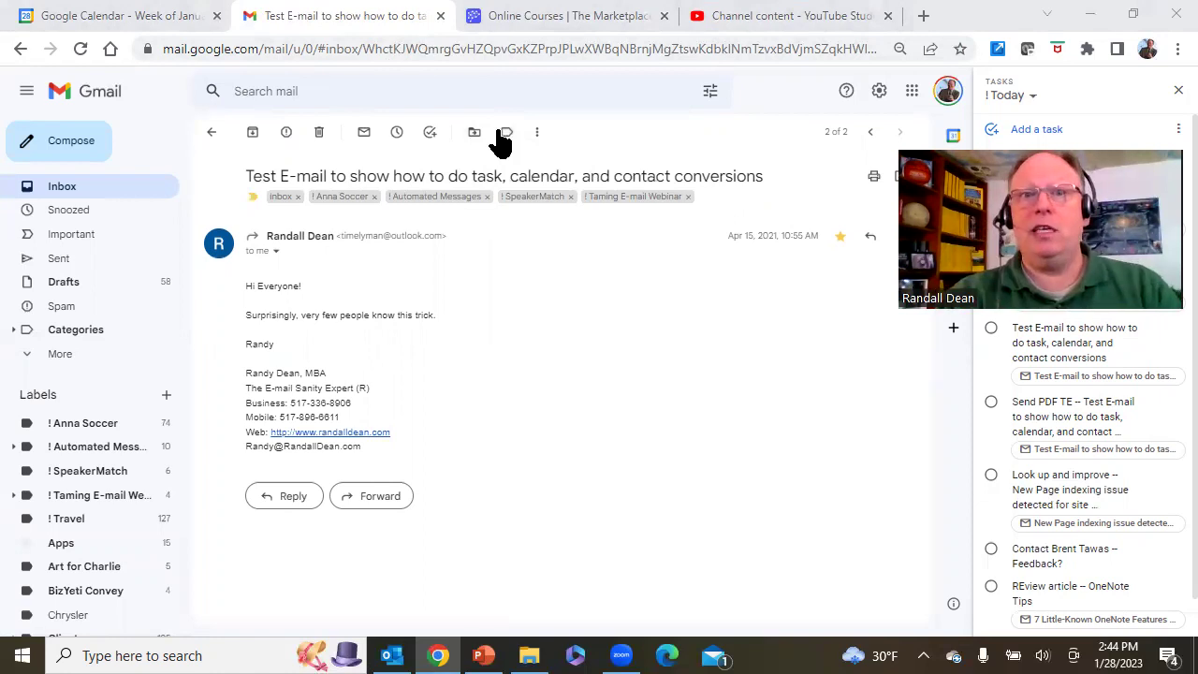
- From the inbox, examine the filter actions available for mail from the account owner's address, and clear the search without creating a filter
click(473, 132)
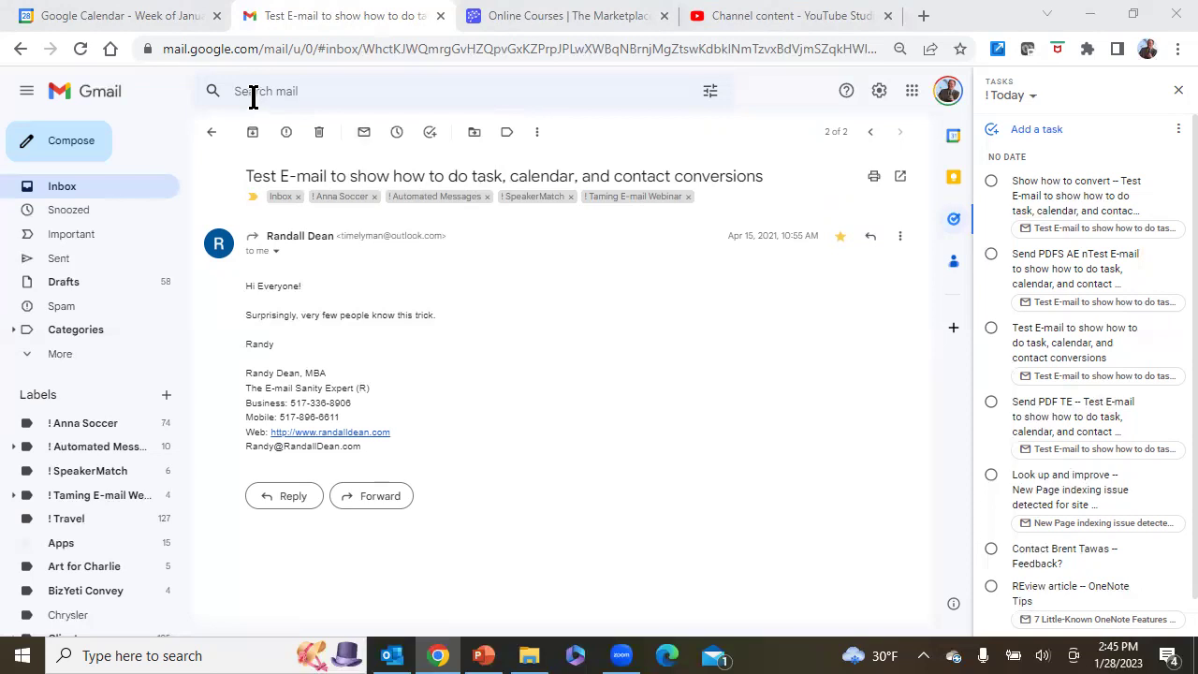
click(93, 193)
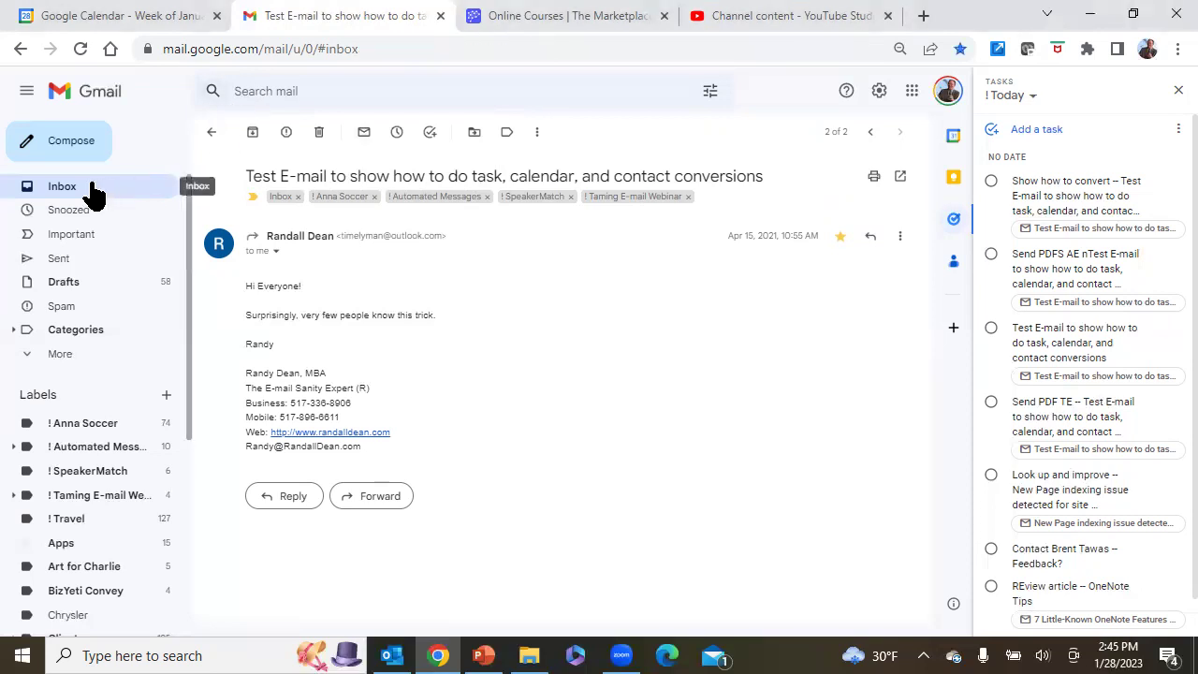
click(257, 91)
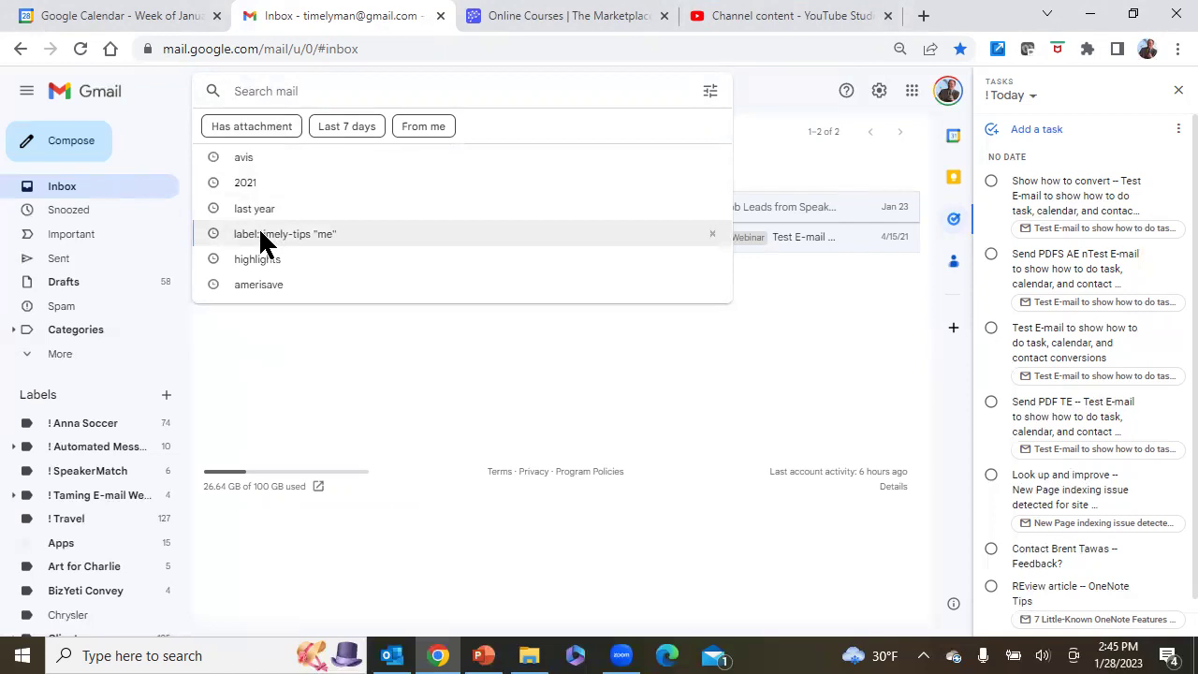
click(711, 93)
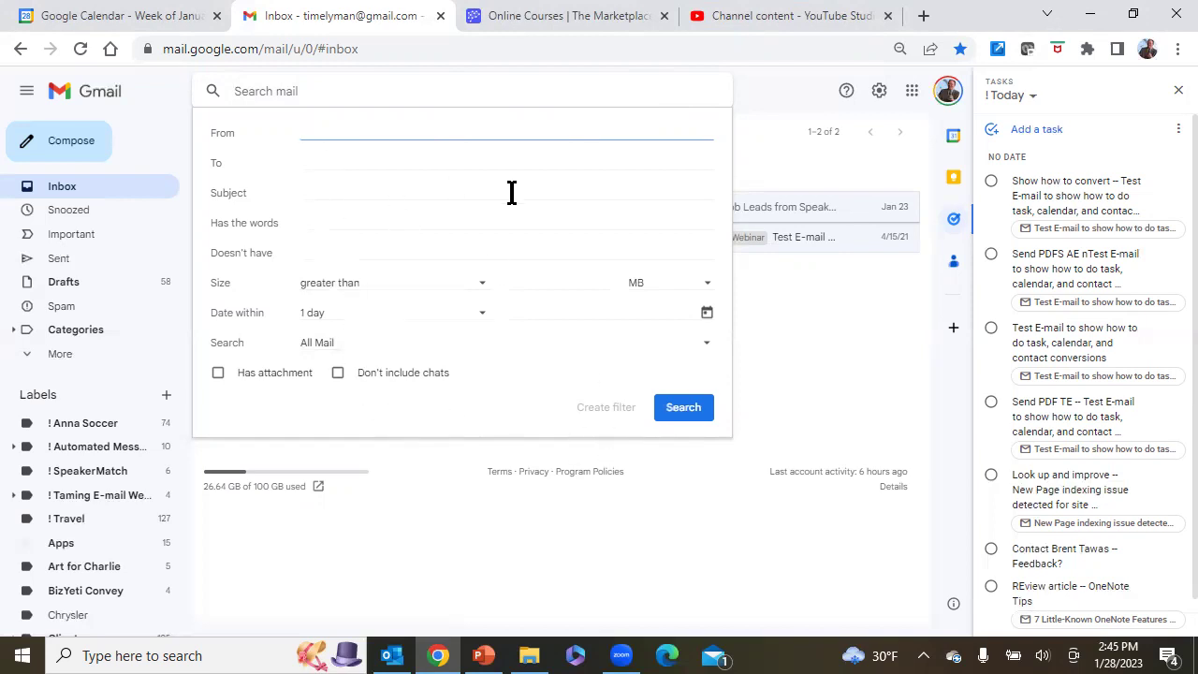
text(randy)
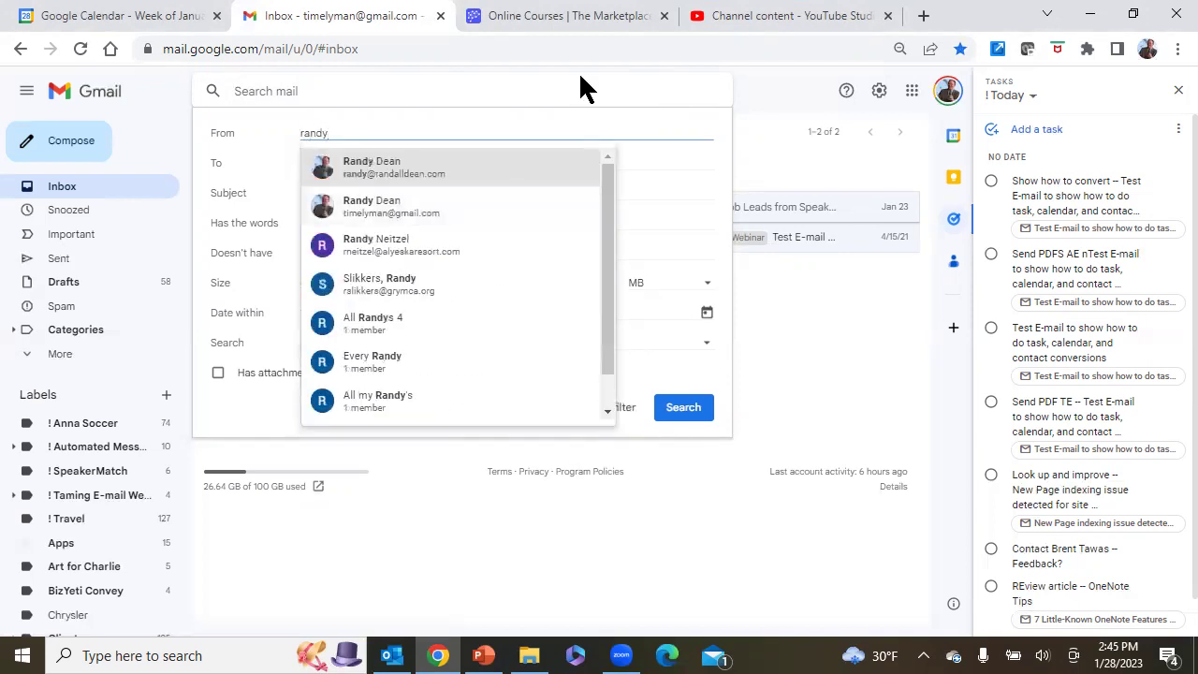
click(372, 164)
click(614, 411)
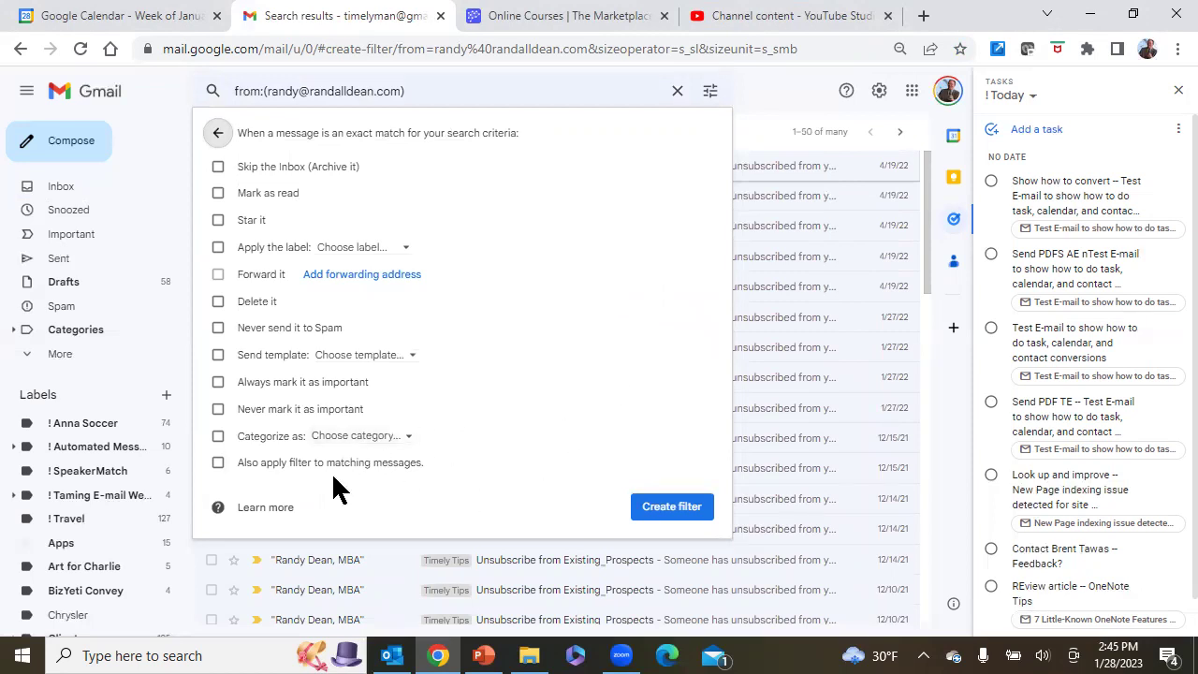
click(670, 94)
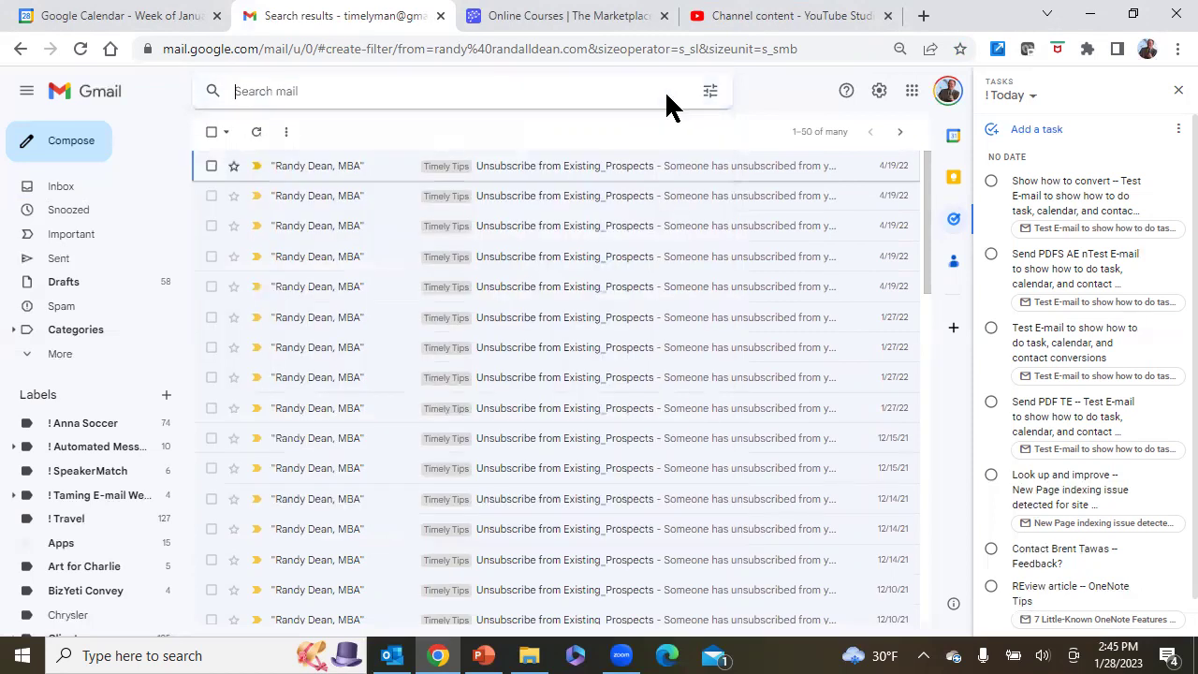
- View the messages filed under the ! SpeakerMatch label and return to the inbox
click(620, 87)
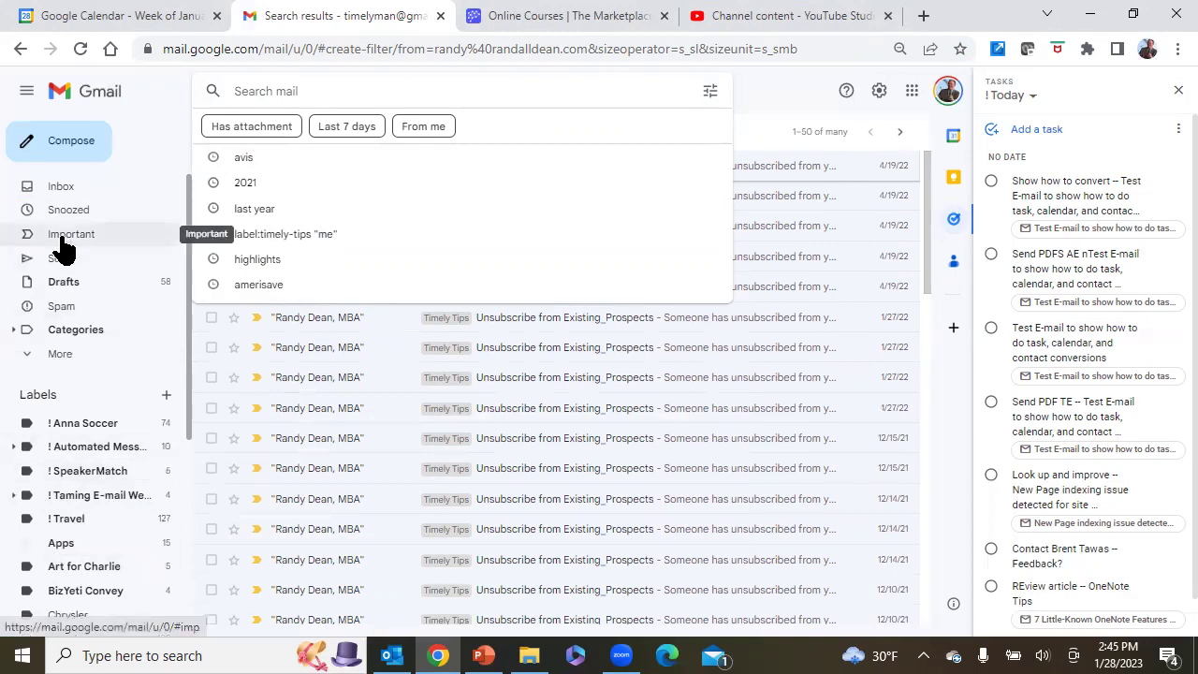
drag(187, 343, 186, 459)
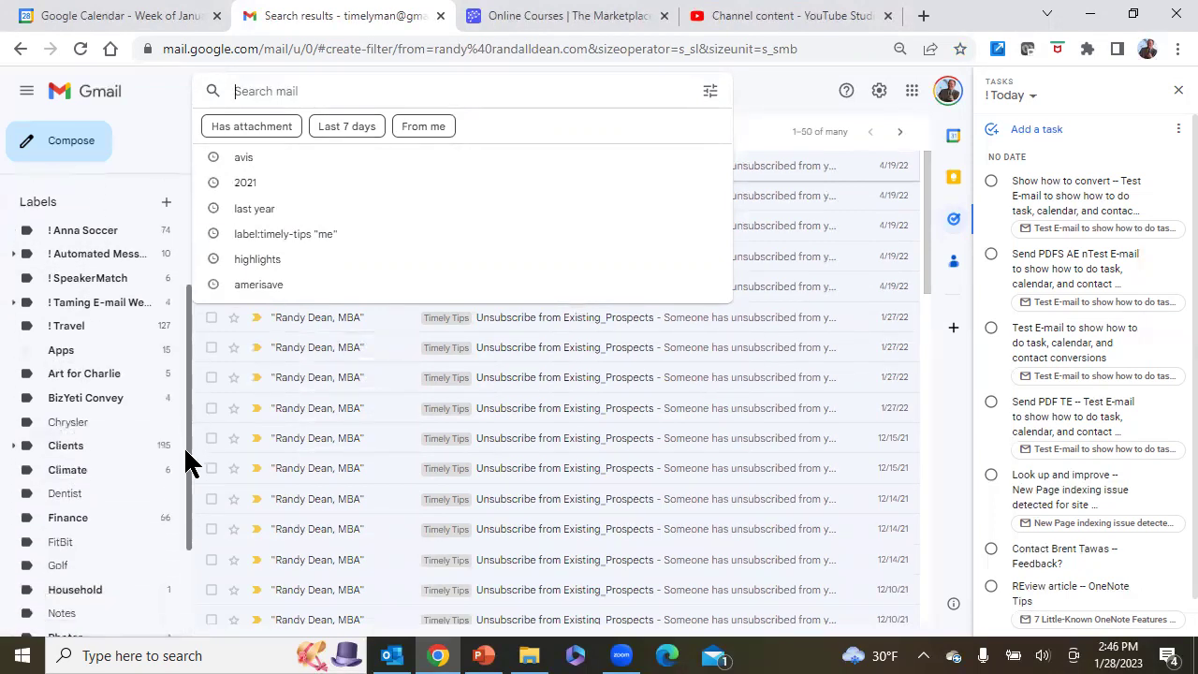
click(89, 290)
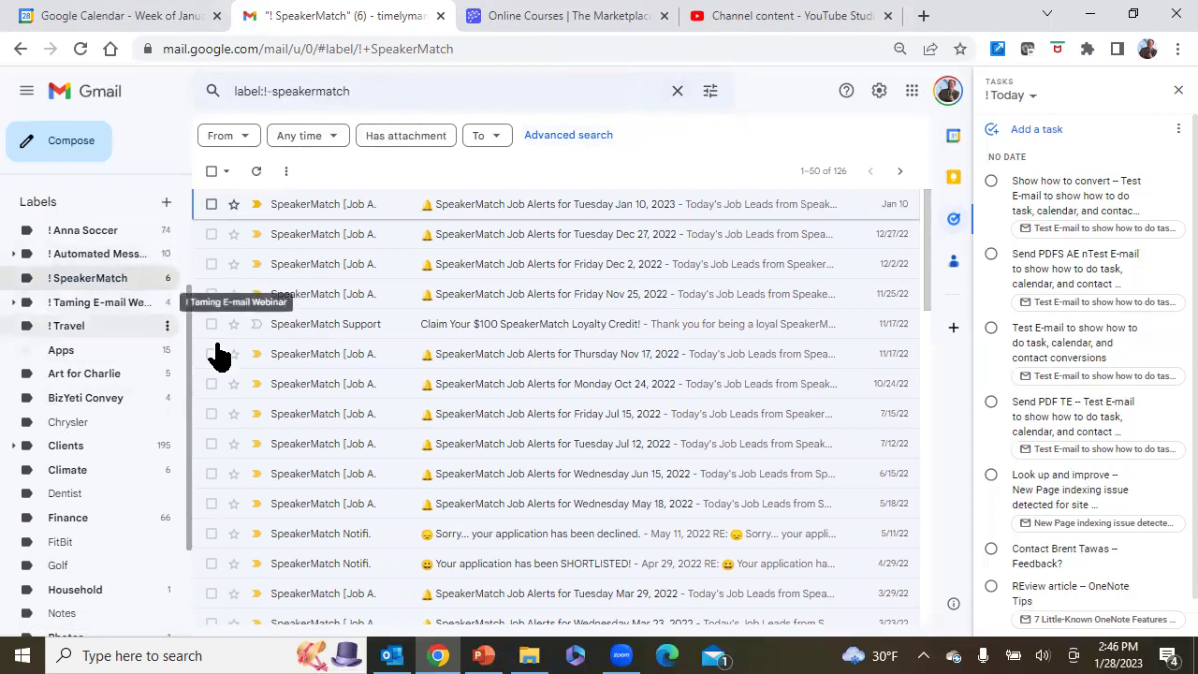
scroll(167, 197, up, 3)
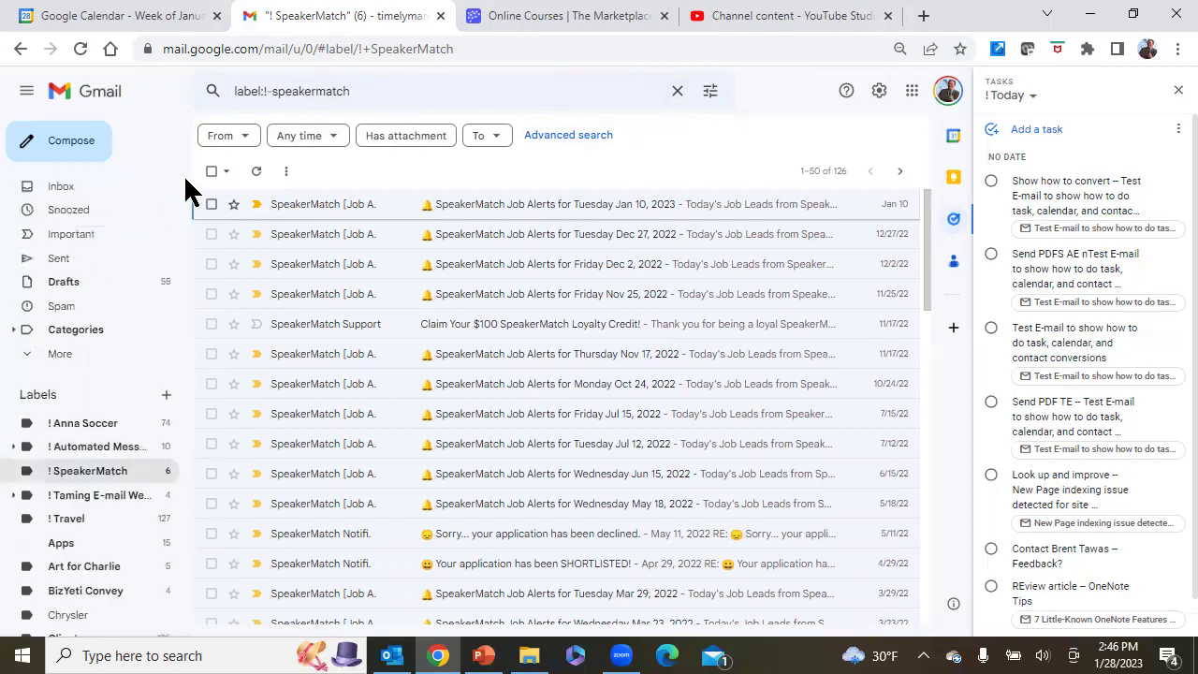
click(89, 195)
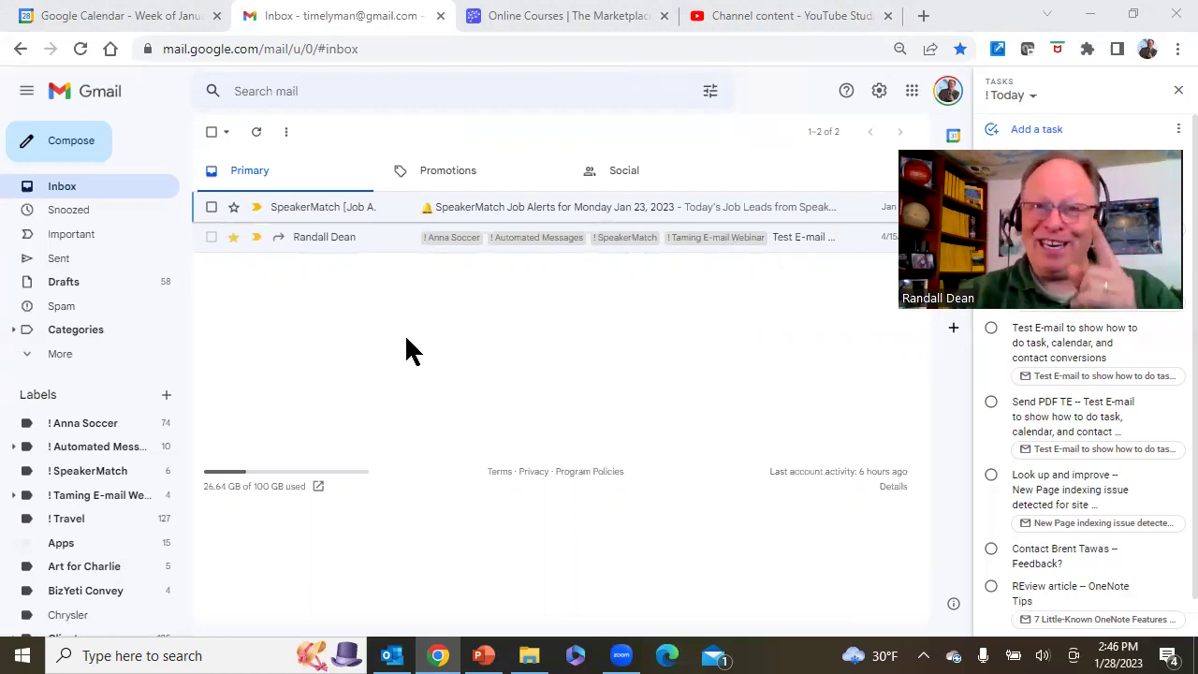
- Switch to Outlook and open the test e-mail about task, calendar, and contact conversions in its own window
click(393, 655)
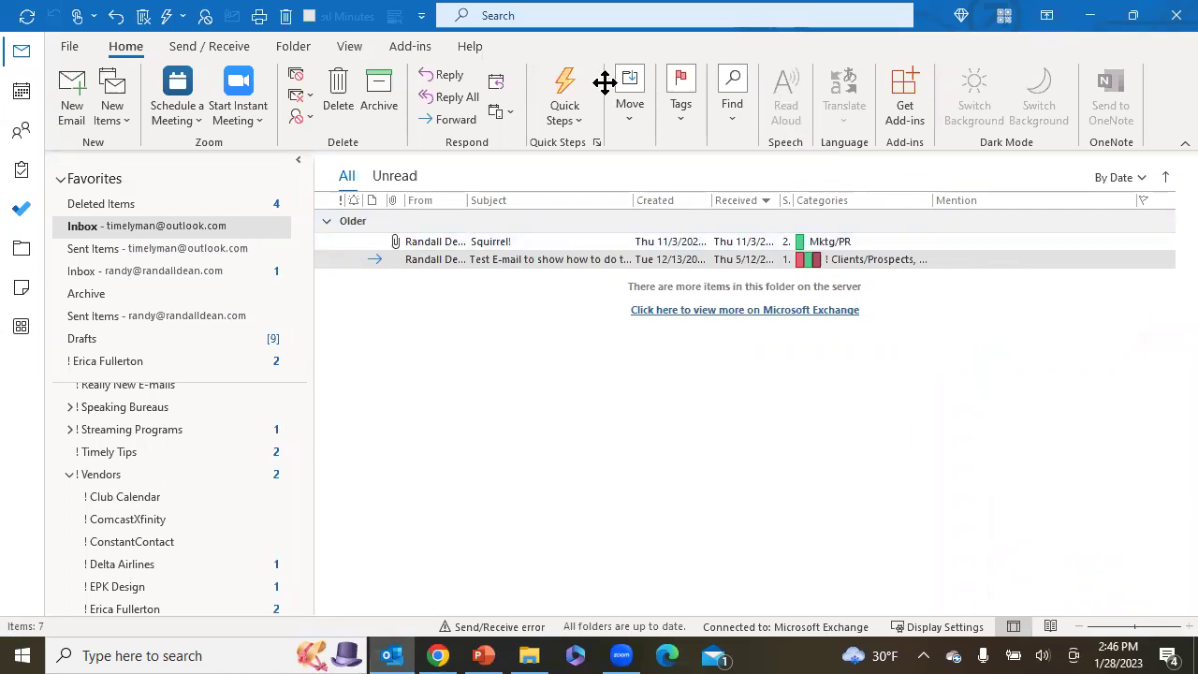
mouse_move(513, 271)
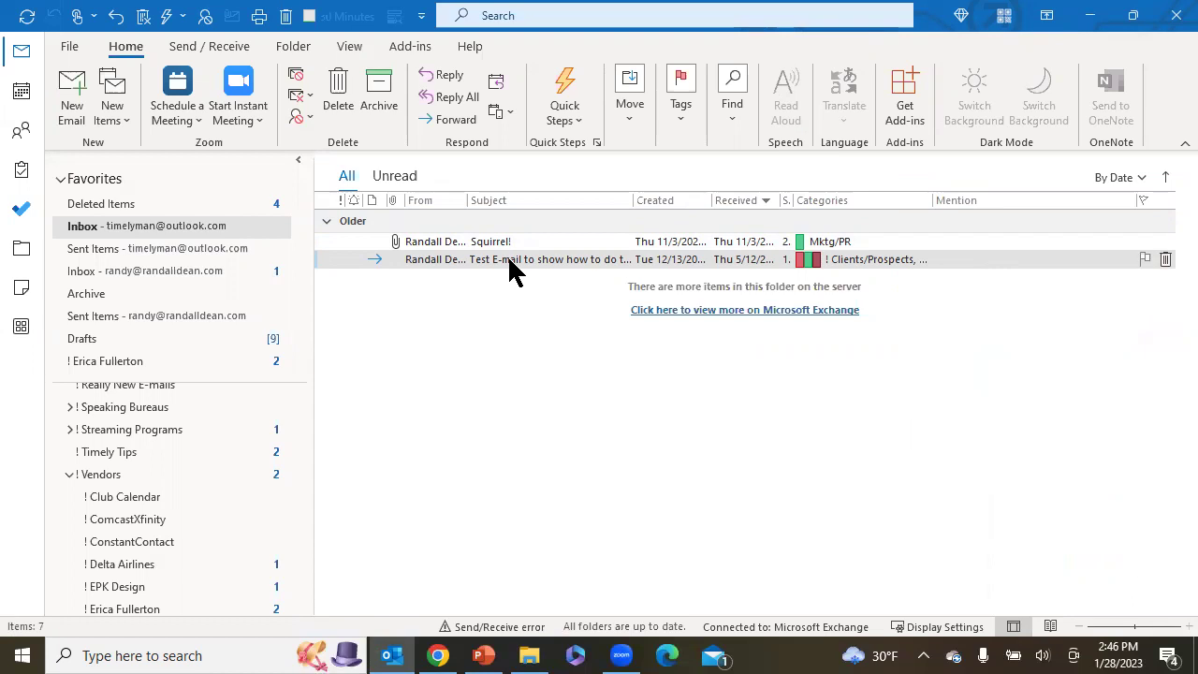
click(510, 260)
double_click(510, 264)
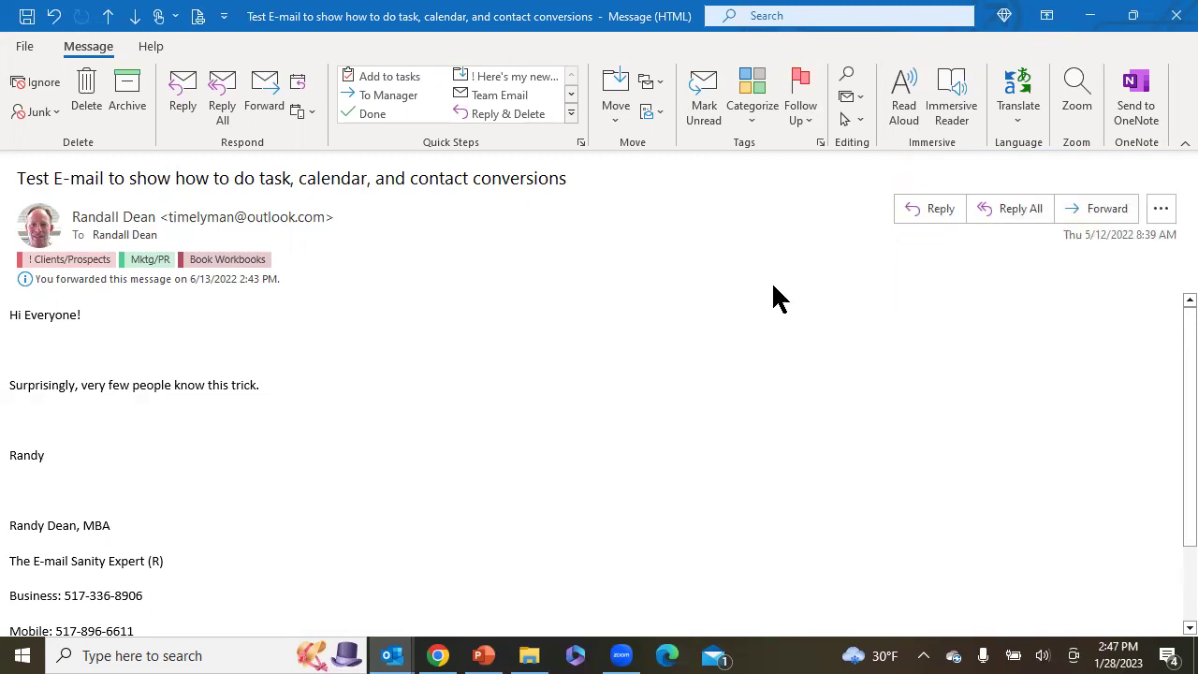
- Add the Meetings and Personal color categories to the open test e-mail and close the message
click(748, 94)
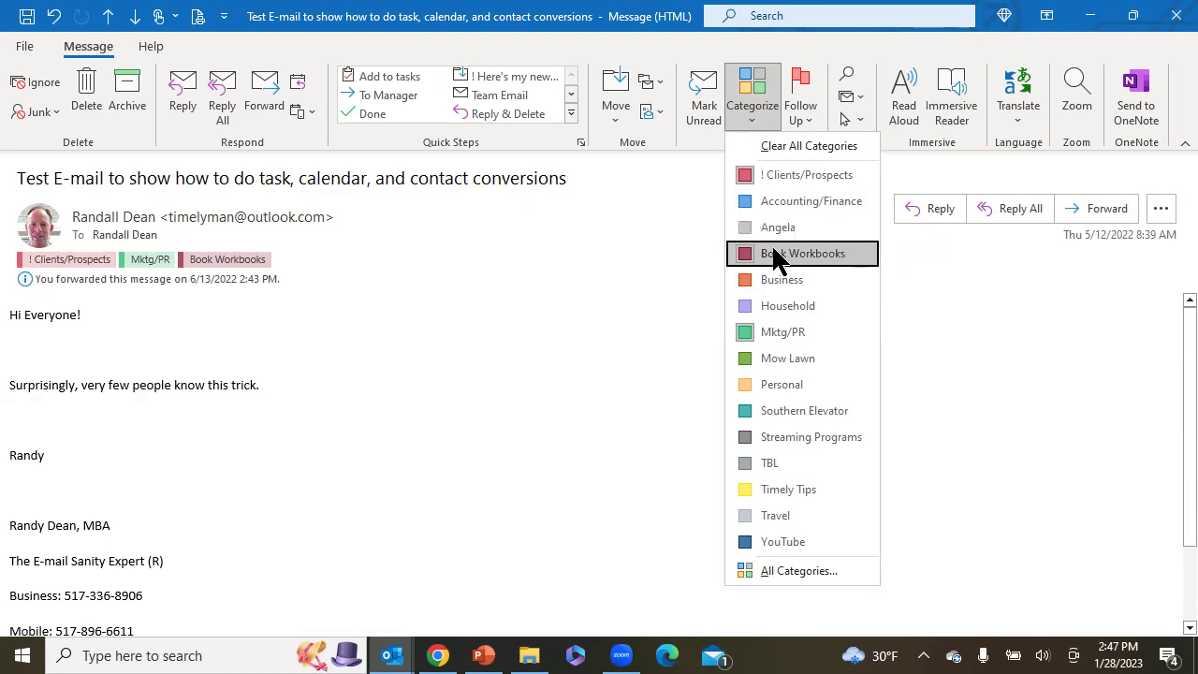
click(809, 573)
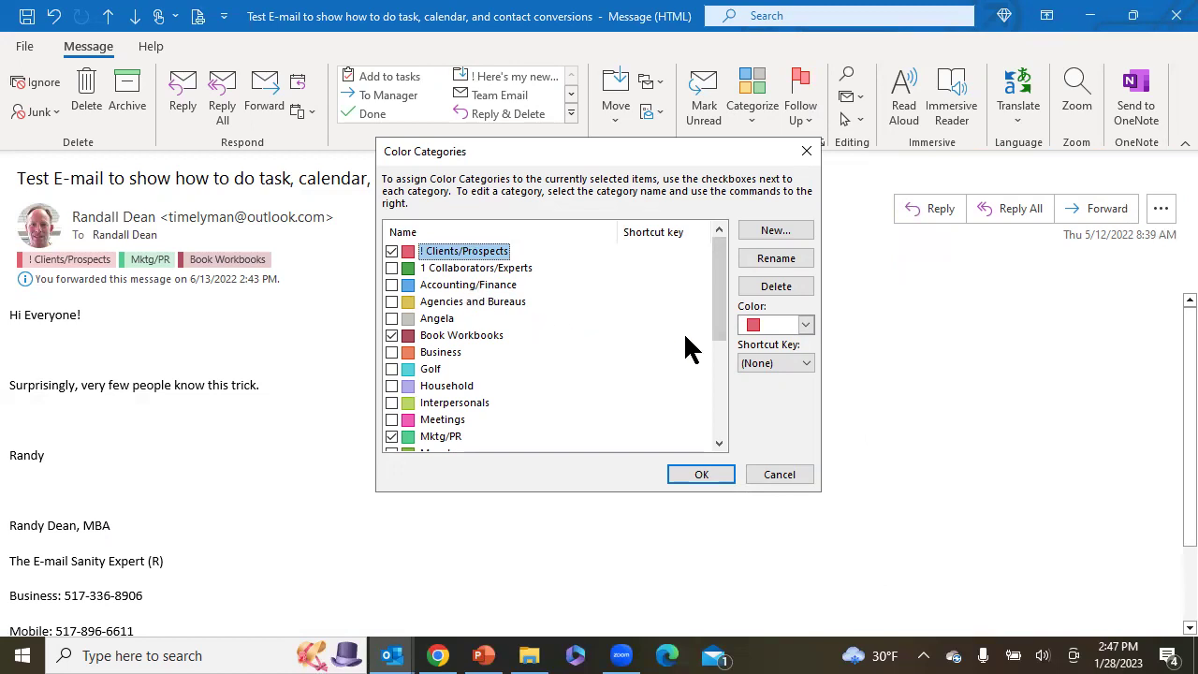
drag(717, 313, 721, 379)
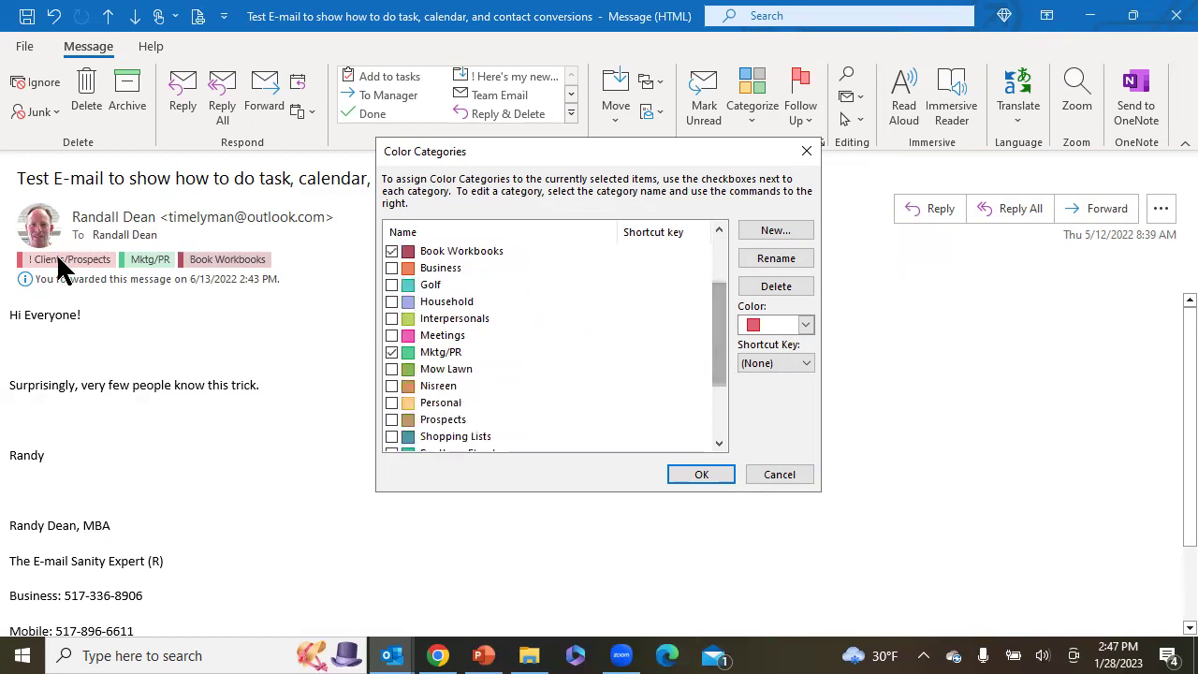
click(391, 335)
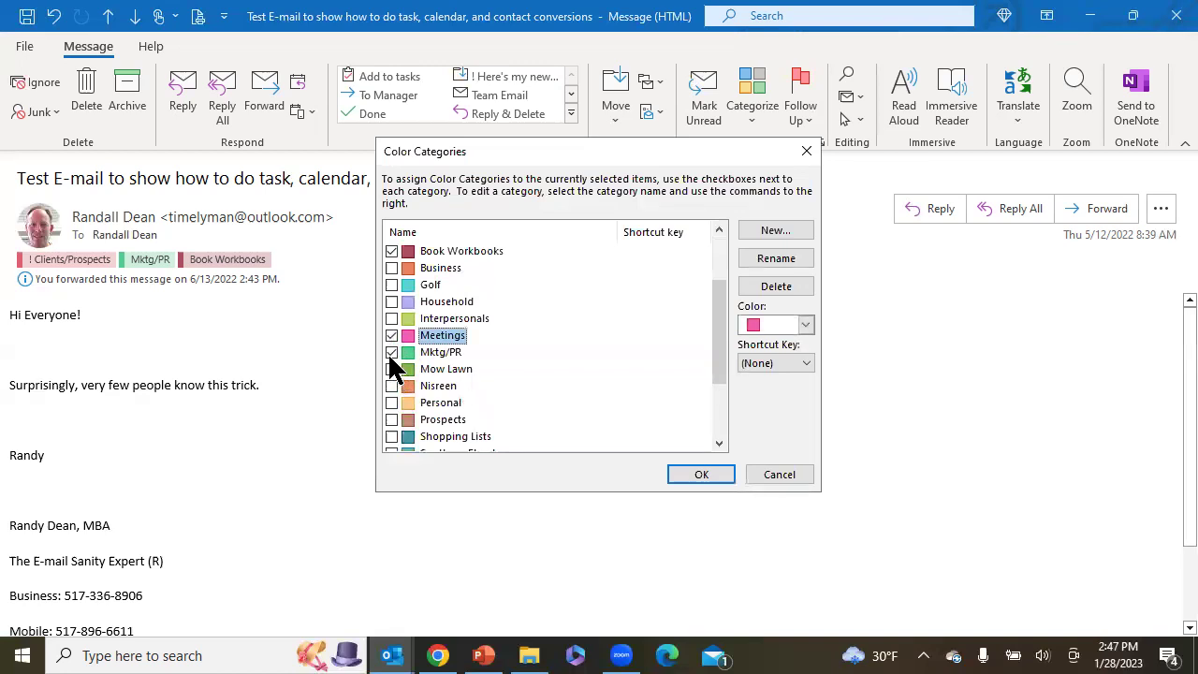
click(391, 352)
click(391, 403)
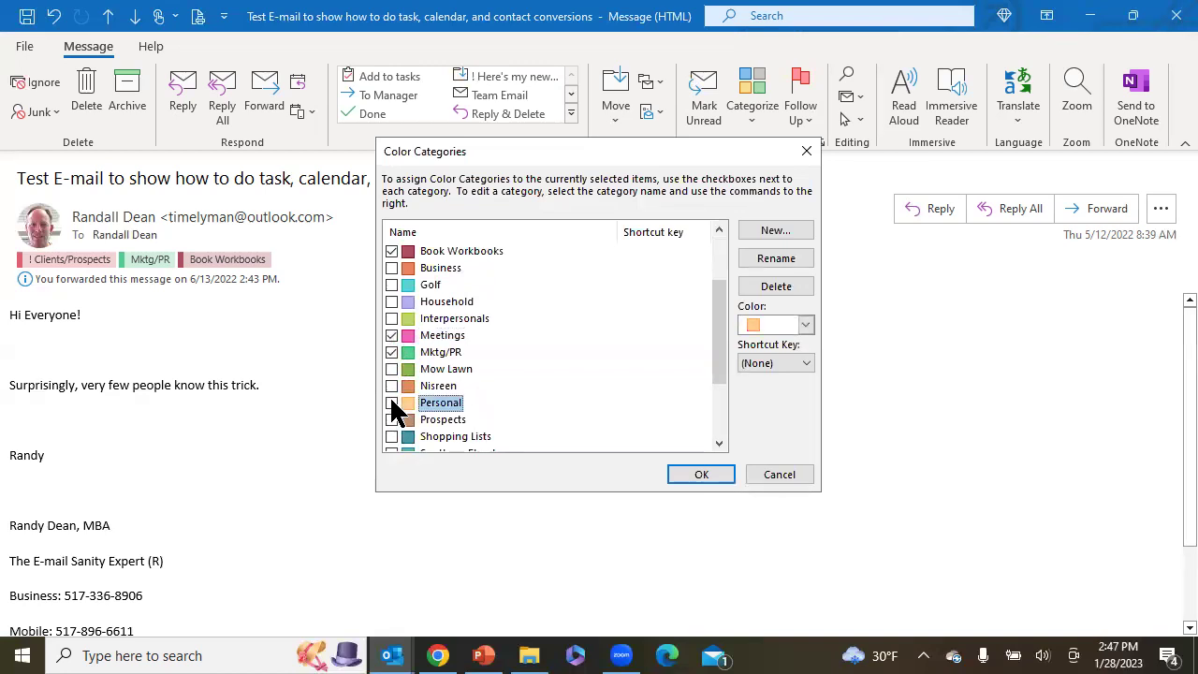
key(Return)
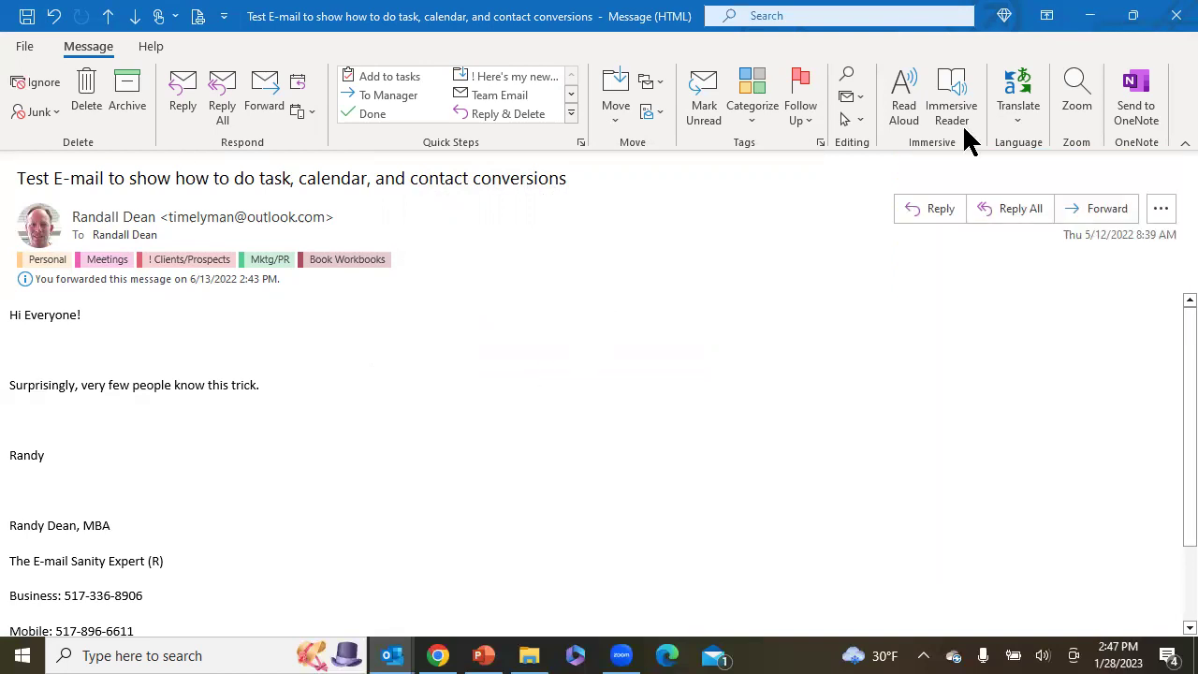
click(1172, 16)
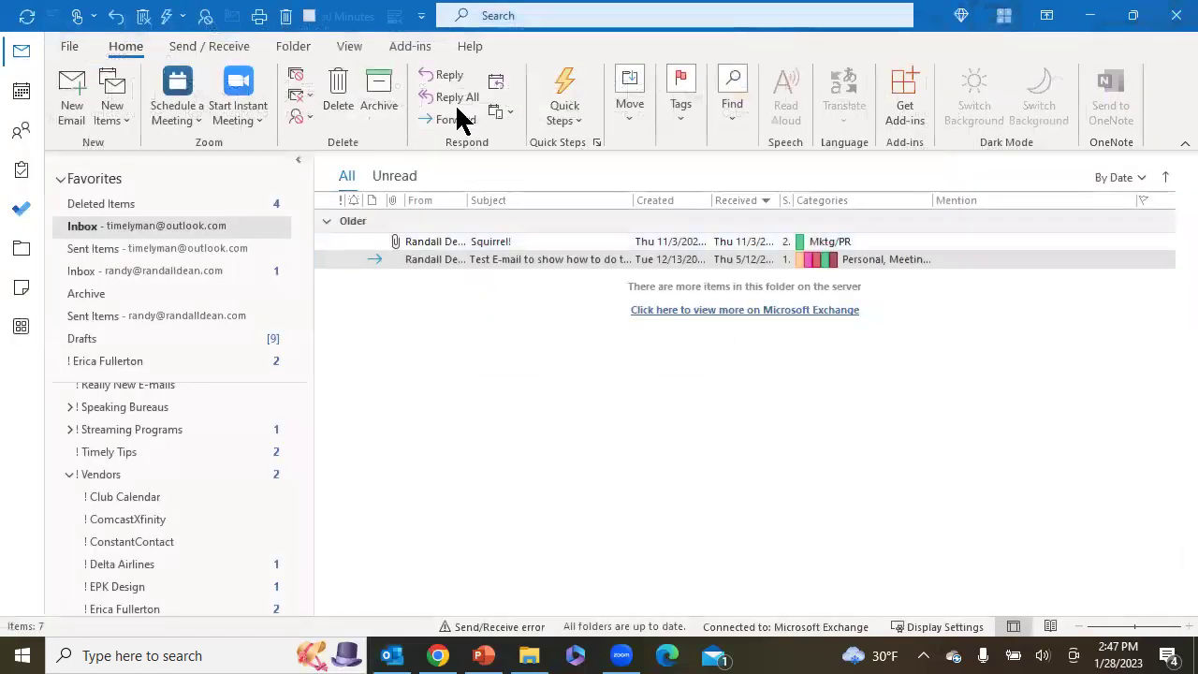
- Look through the mailbox search options for finding categorized items, and leave the search without running one
click(487, 16)
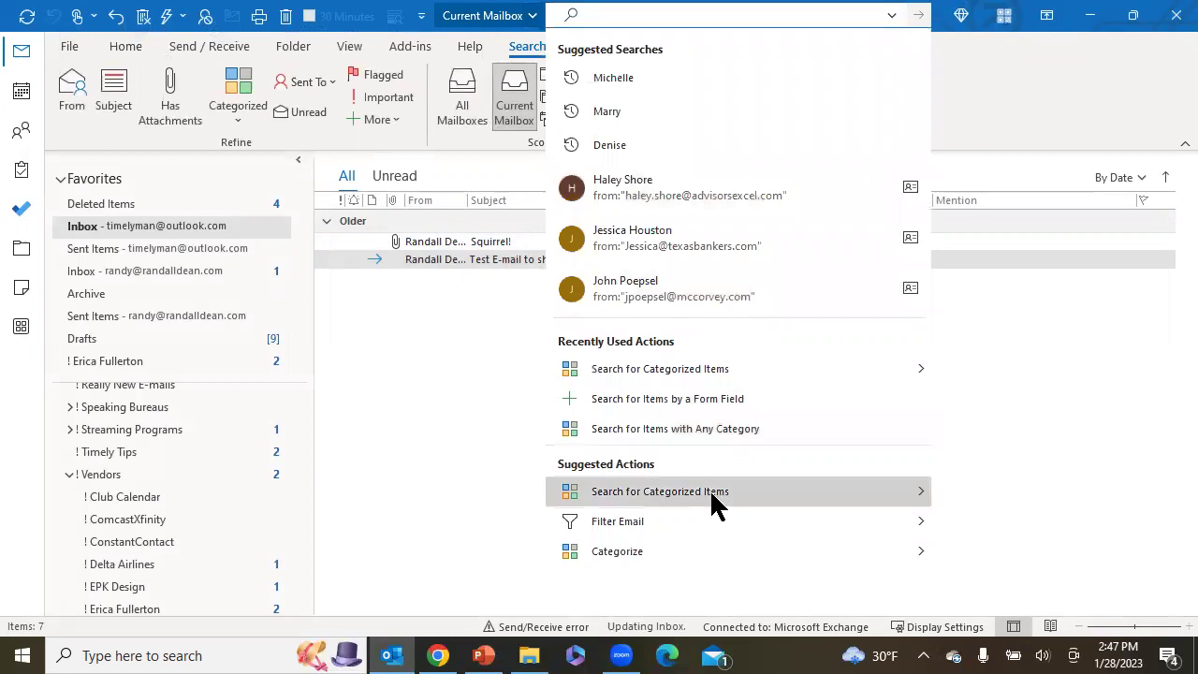
mouse_move(714, 505)
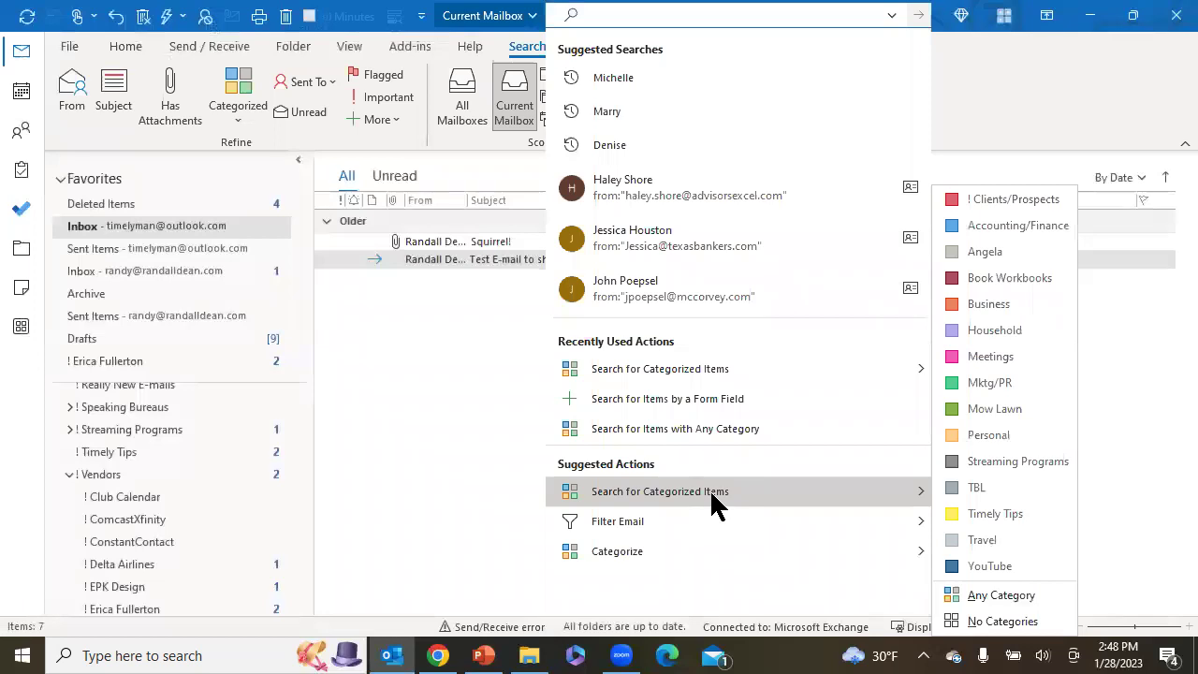
key(Escape)
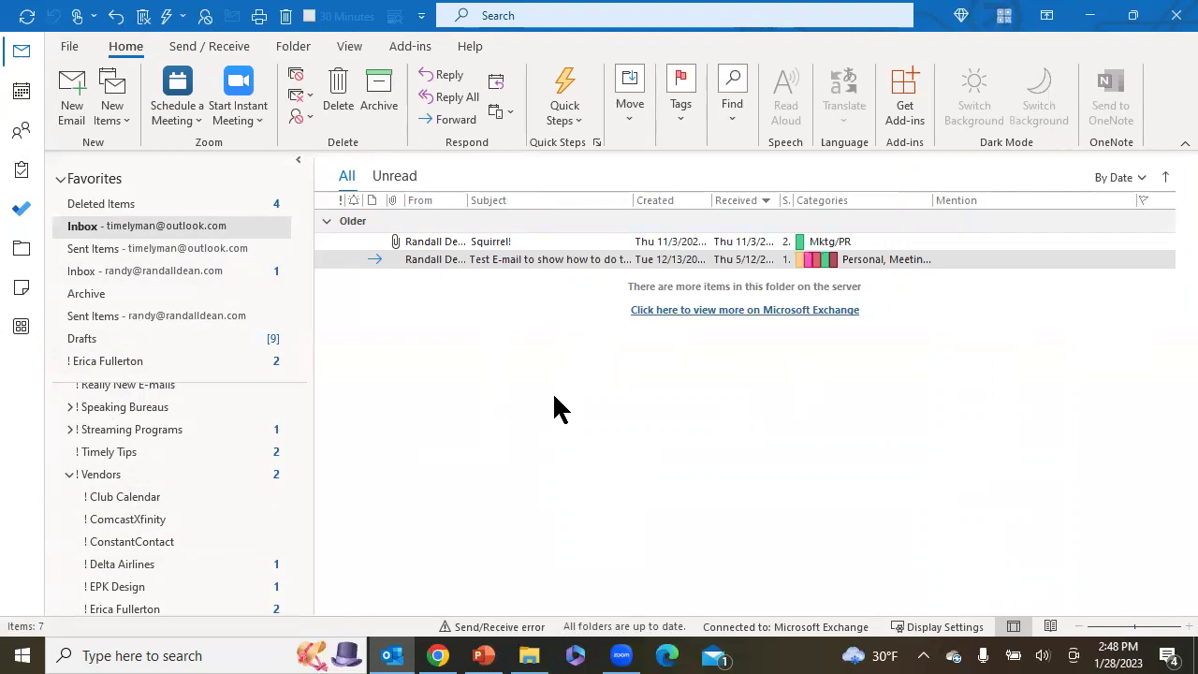
- Switch to the YouTube_Video_Cover1.pptx presentation in PowerPoint
click(484, 655)
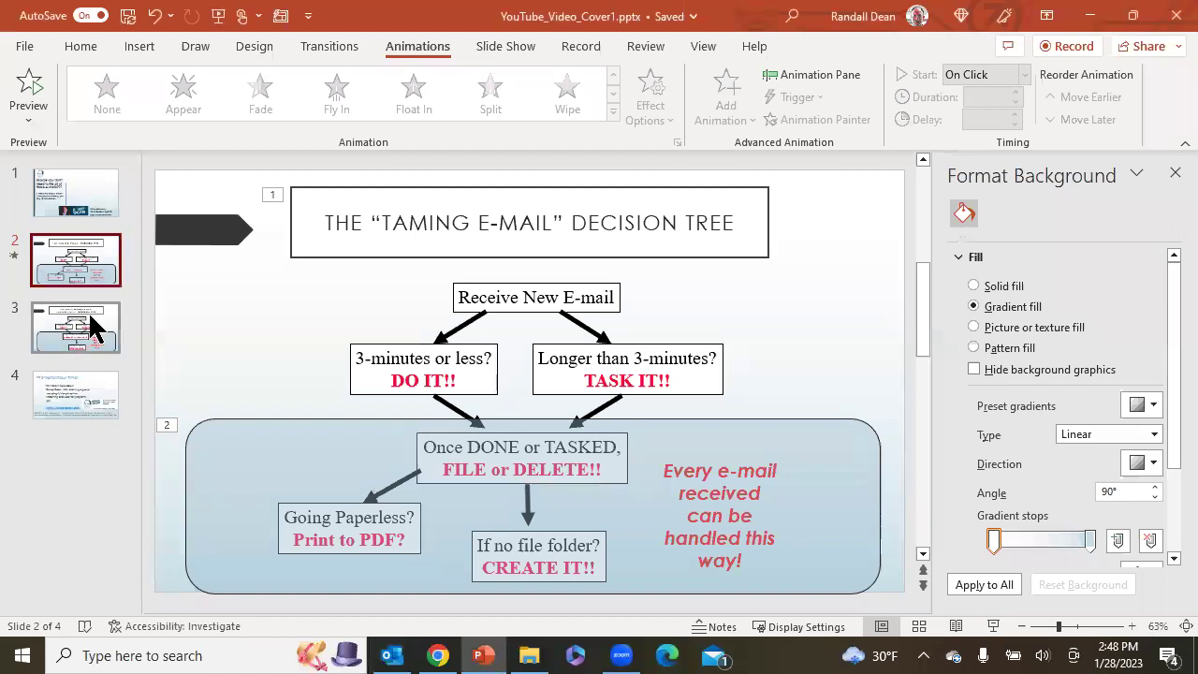